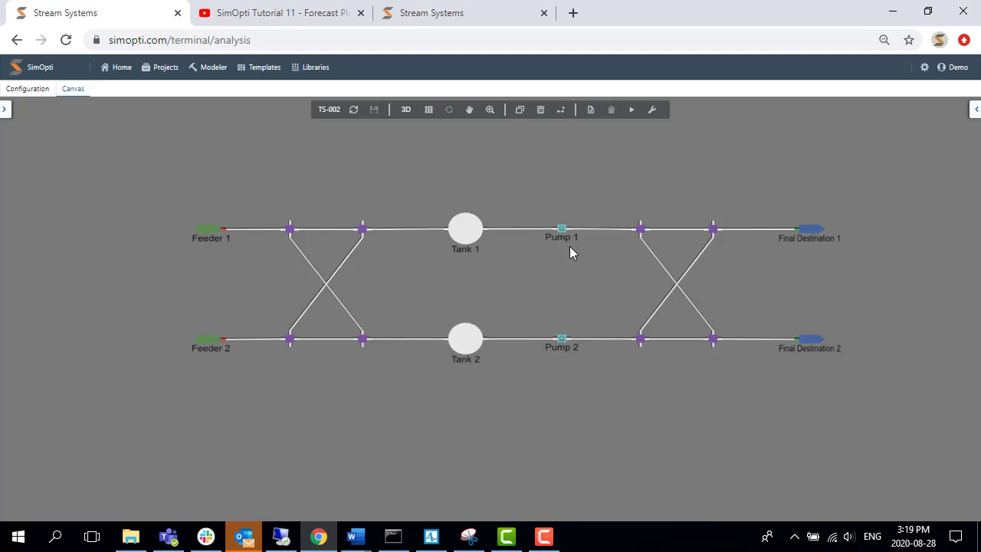
- Examine Pump 1's flow configuration on the canvas
left_click(564, 231)
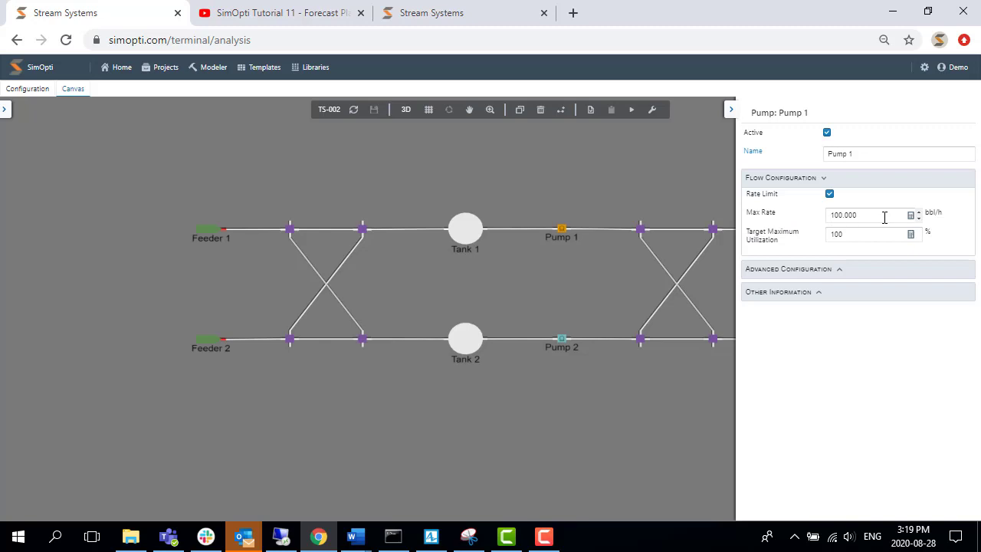
left_click(732, 110)
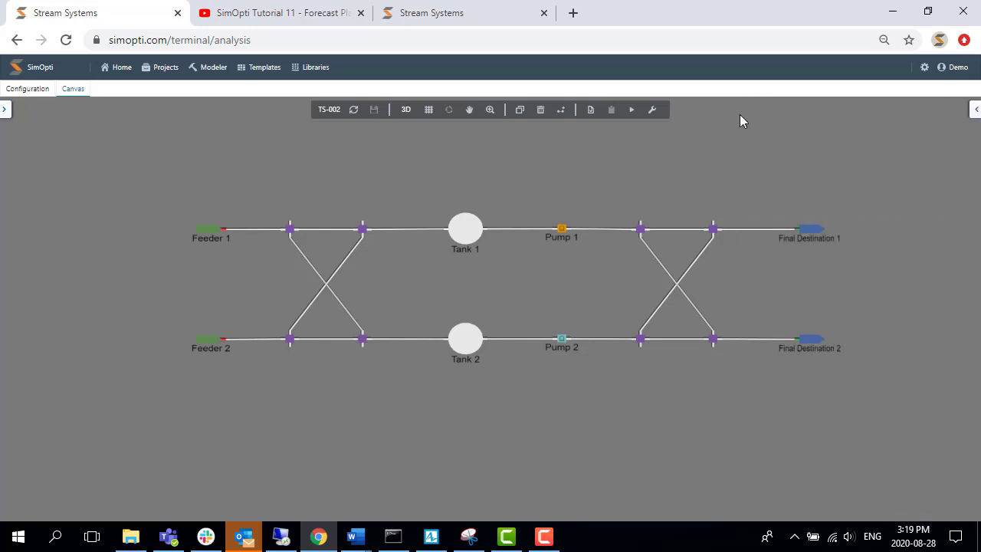
- Create a schedule events folder in the model configuration and name it "Events Folder"
left_click(32, 90)
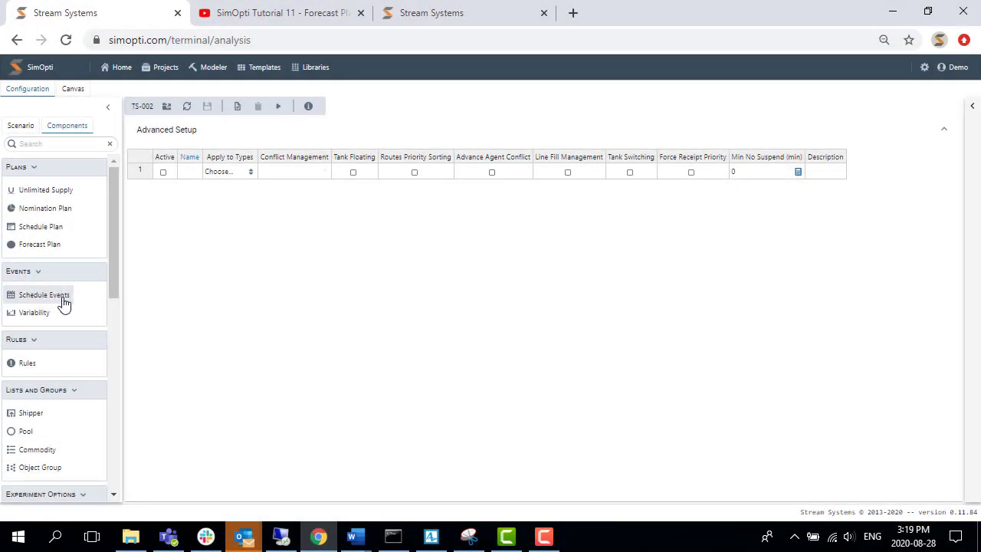
left_click(64, 301)
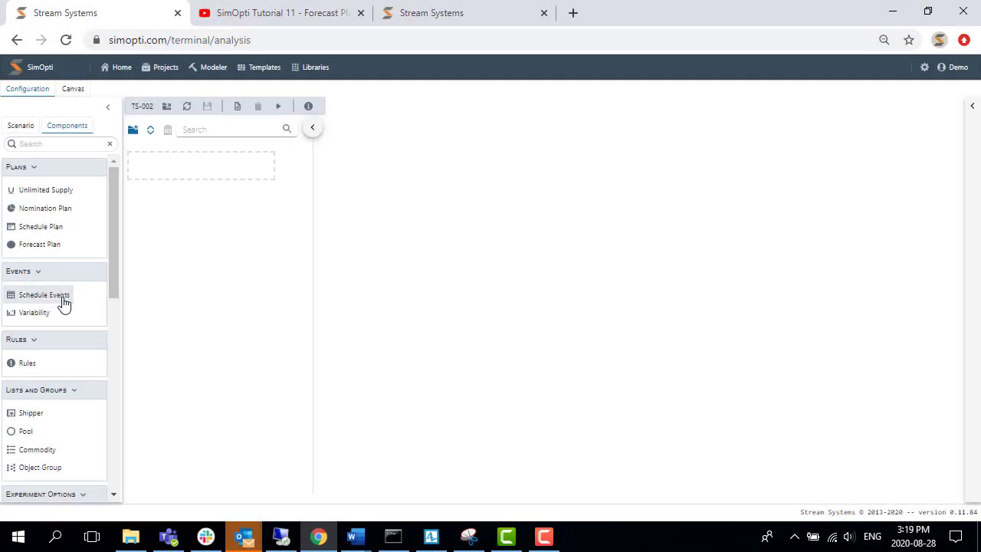
left_click(134, 132)
left_click(261, 156)
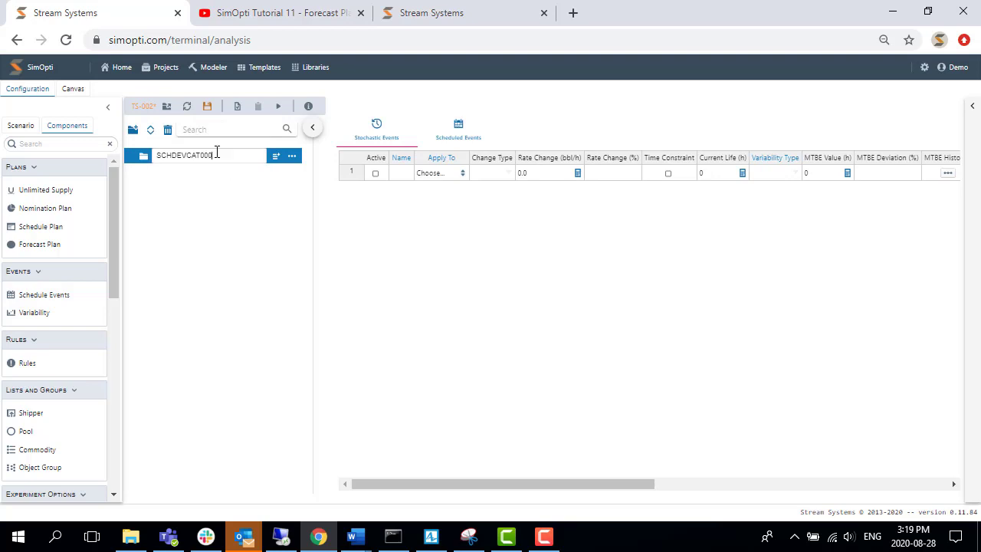
type("Events Folder")
key("Return")
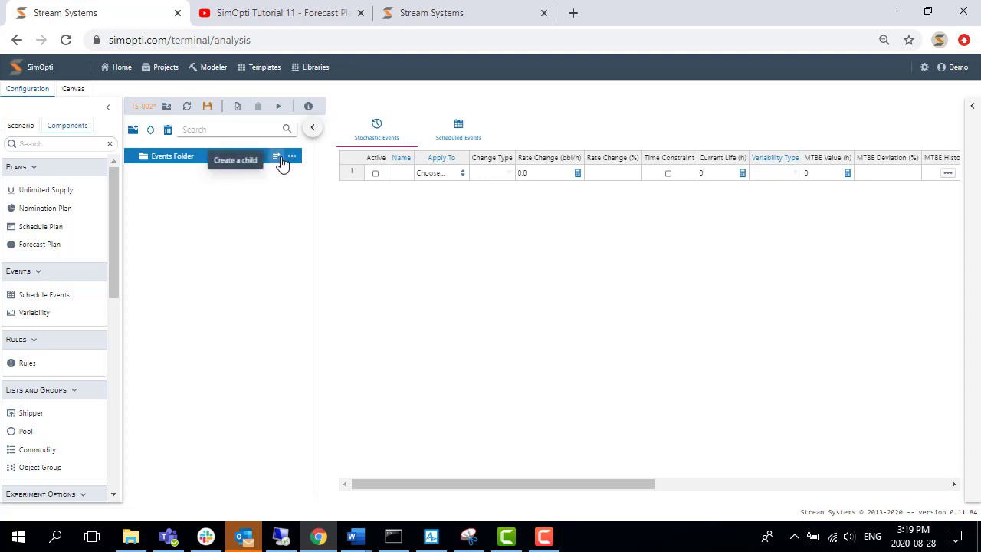
- Add a scheduled event inside Events Folder and name it "LimitRate"
left_click(280, 161)
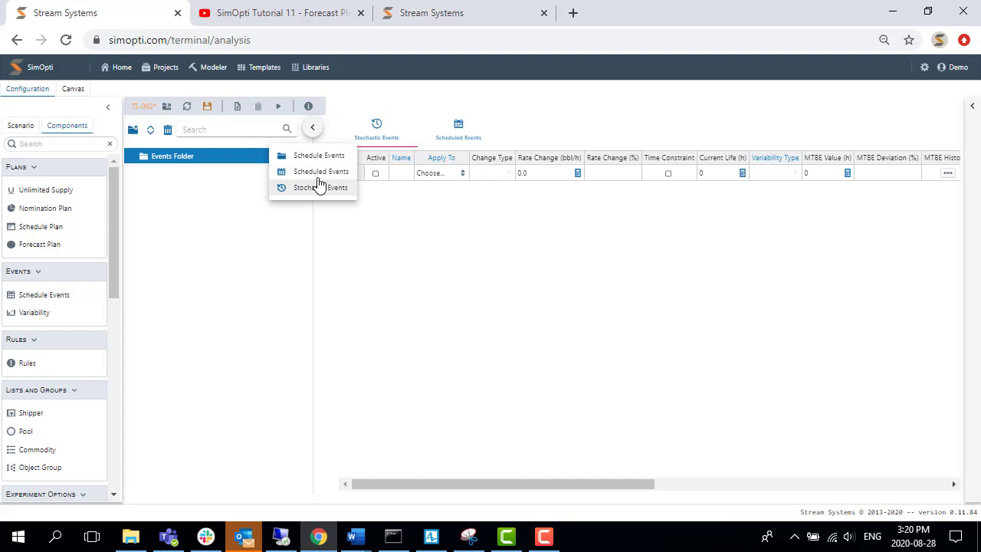
left_click(321, 173)
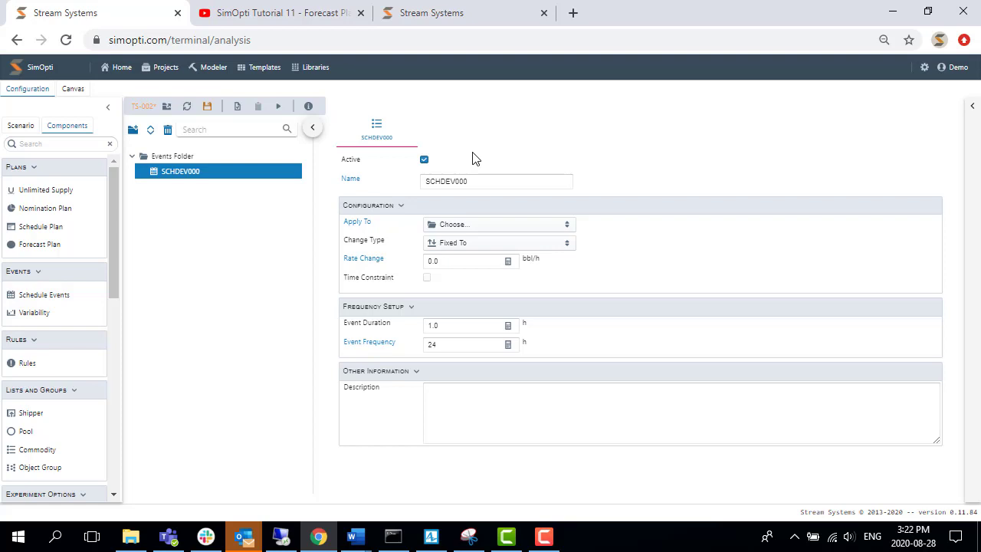
double_click(481, 180)
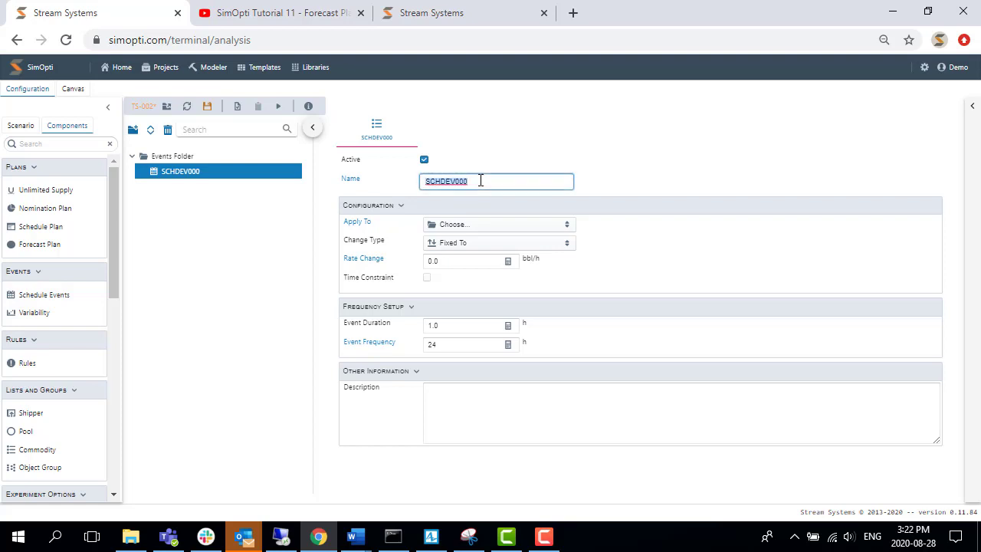
type("LimitRate")
left_click(615, 187)
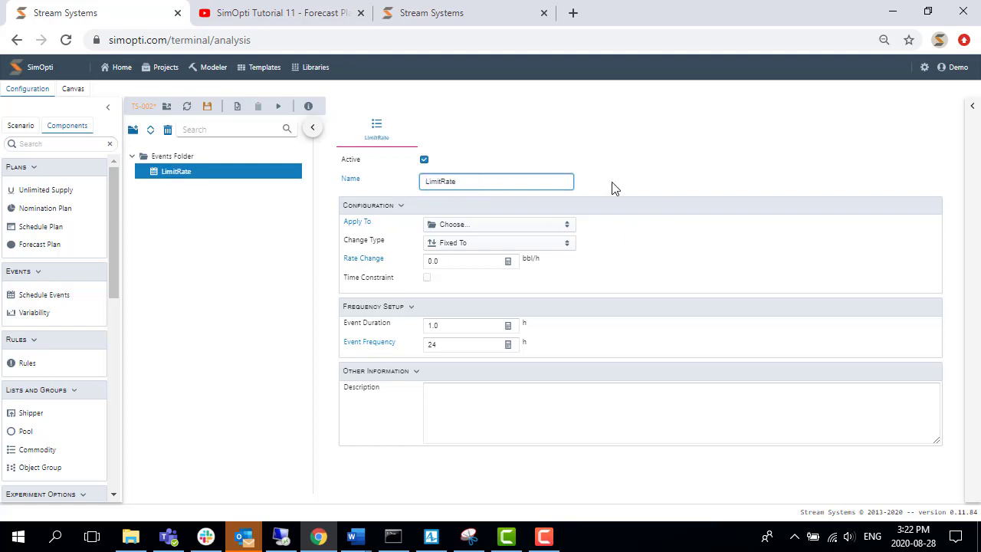
- Apply the LimitRate event to the Pump2.Outflow1 object group
left_click(455, 228)
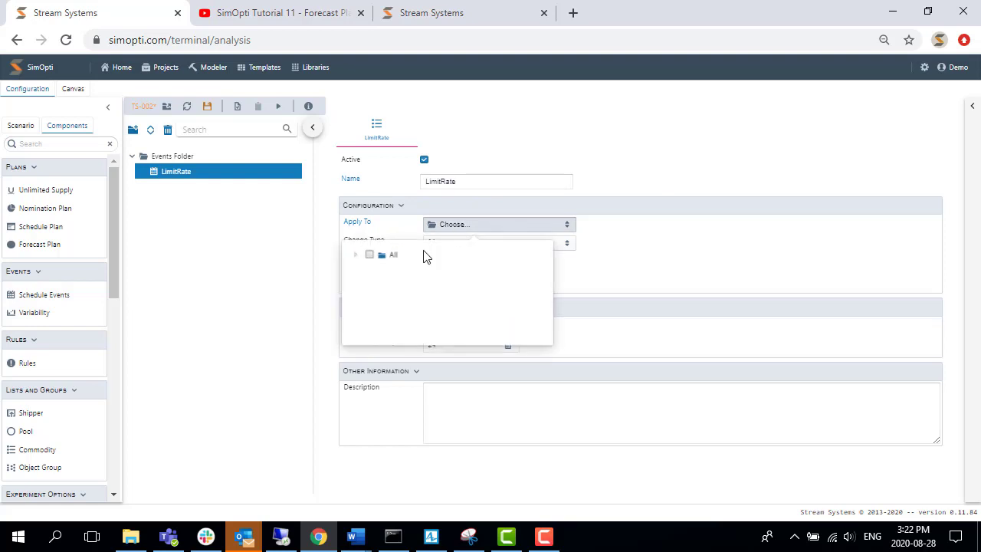
left_click(372, 303)
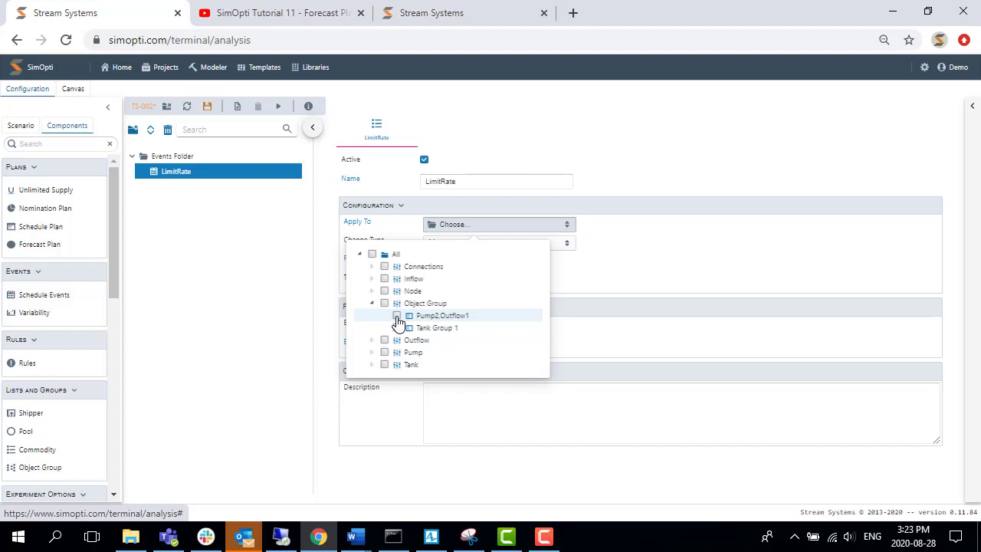
left_click(397, 316)
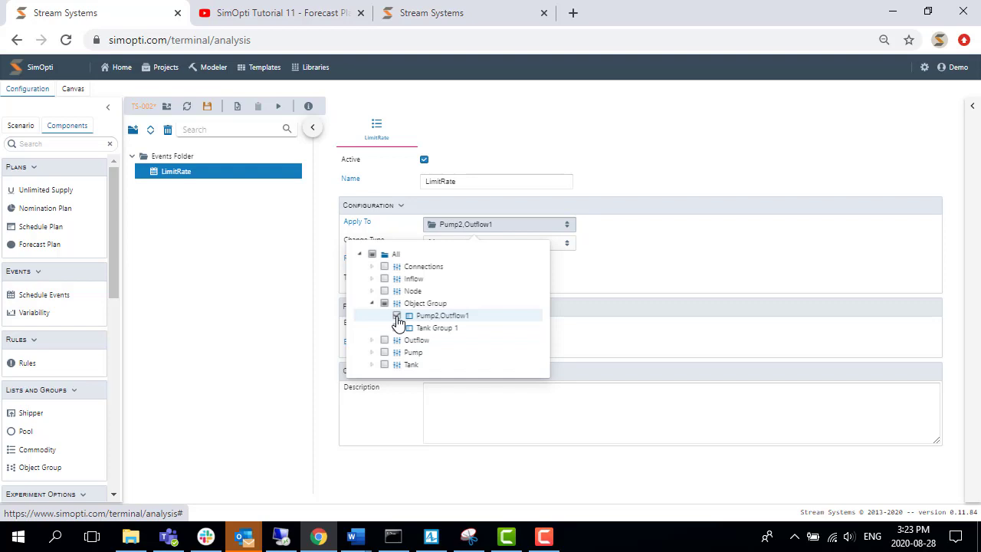
left_click(699, 263)
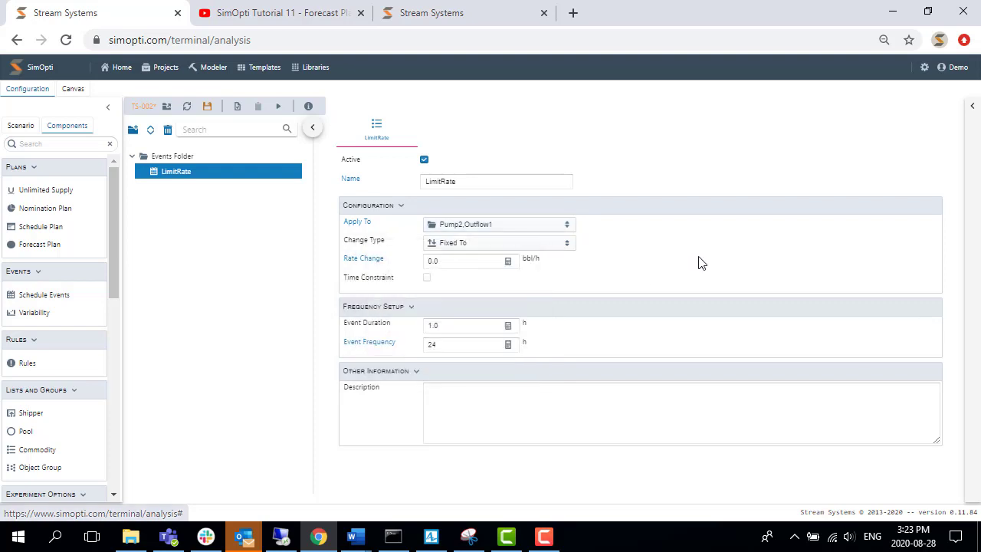
- Set the event's change type to Fixed To with a rate change of 80 bbl/h
left_click(568, 244)
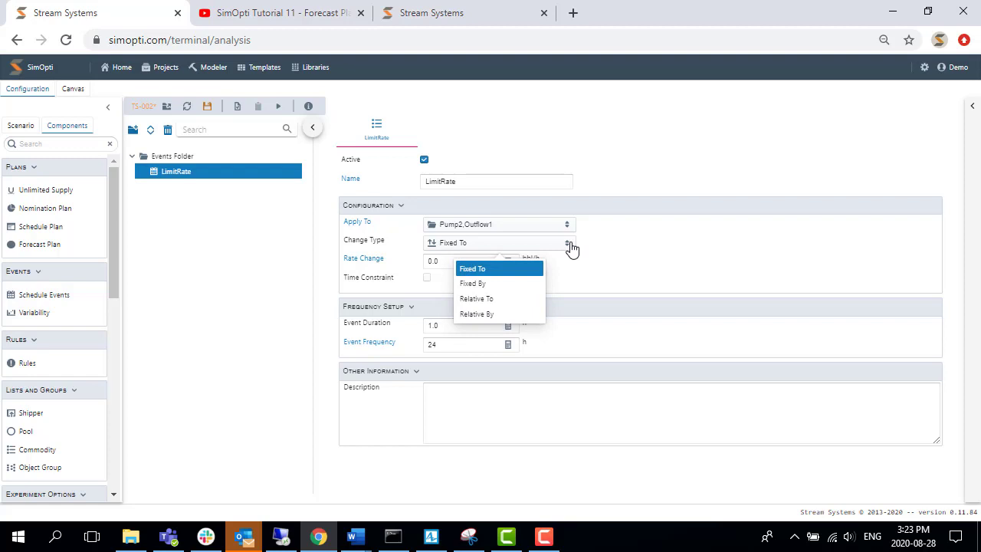
left_click(489, 270)
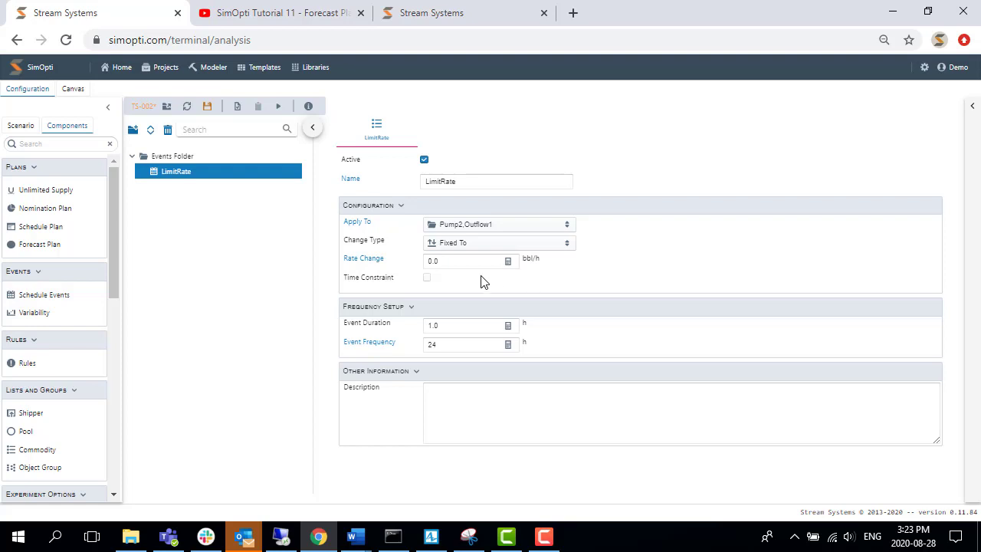
left_click(429, 261)
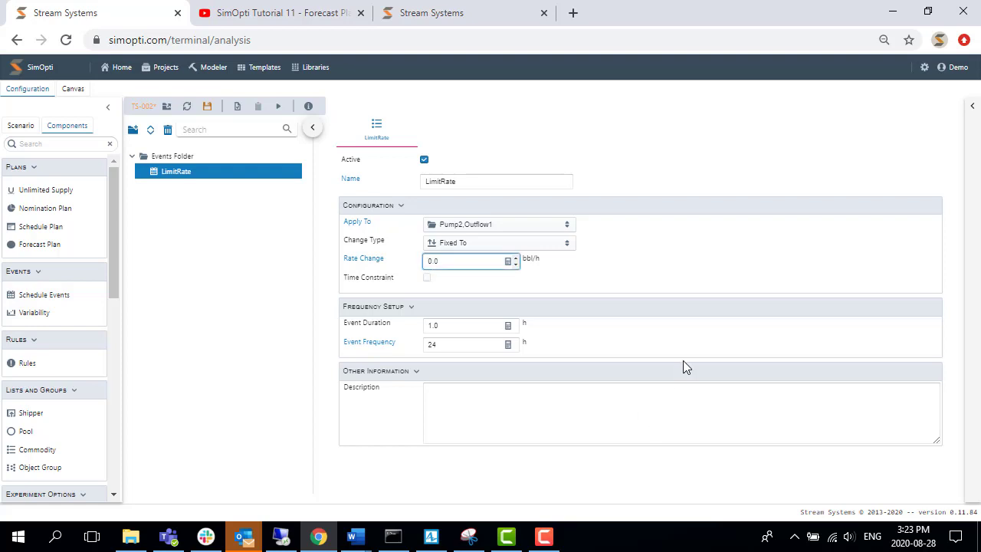
type("8")
left_click(584, 271)
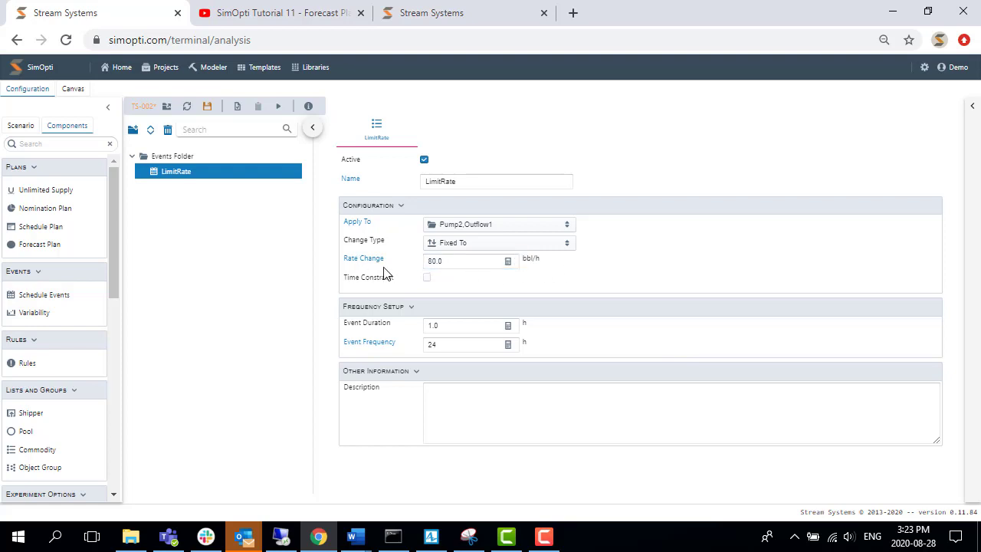
- Switch the event's change type to Fixed By with a rate change of -20 bbl/h
left_click(568, 247)
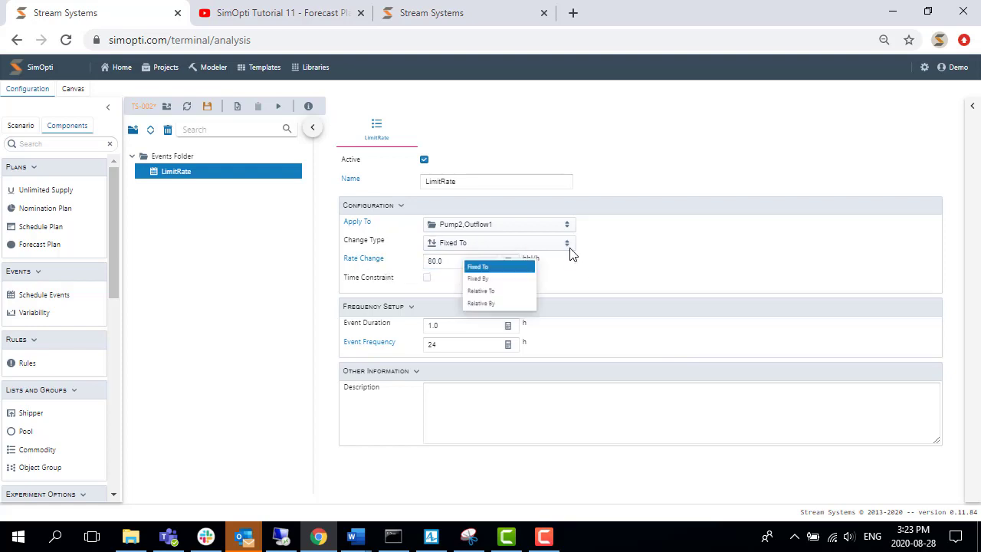
left_click(473, 284)
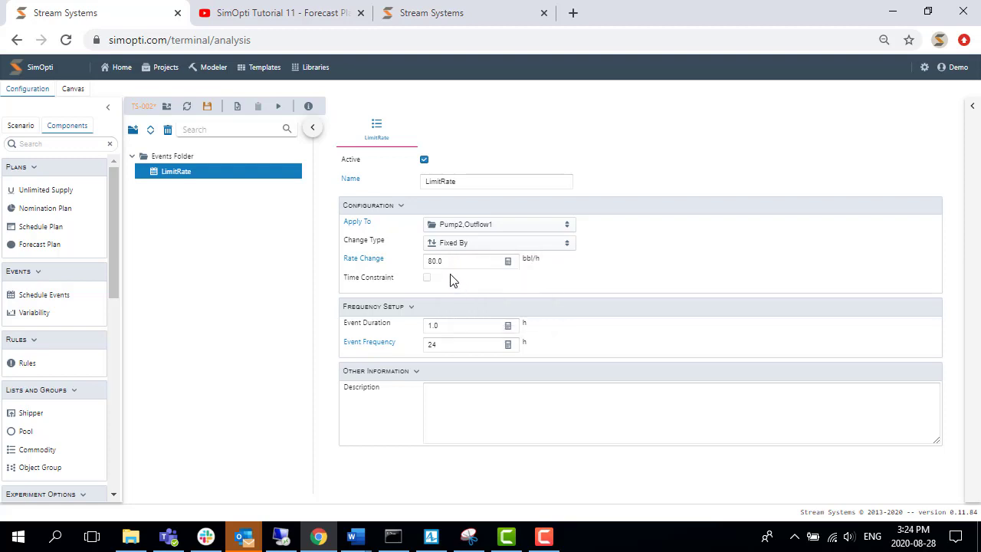
left_click(456, 262)
key("BackSpace")
type("-2")
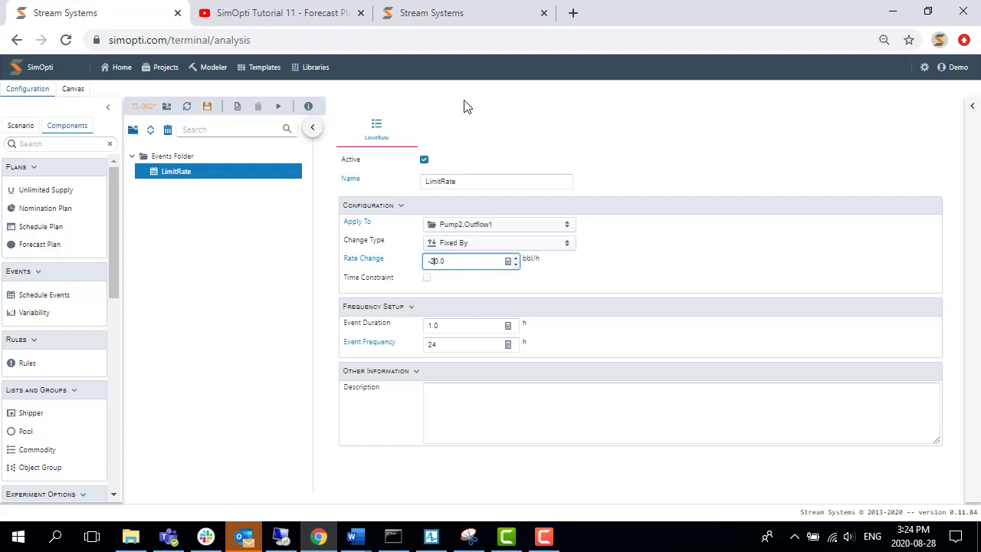
left_click(579, 274)
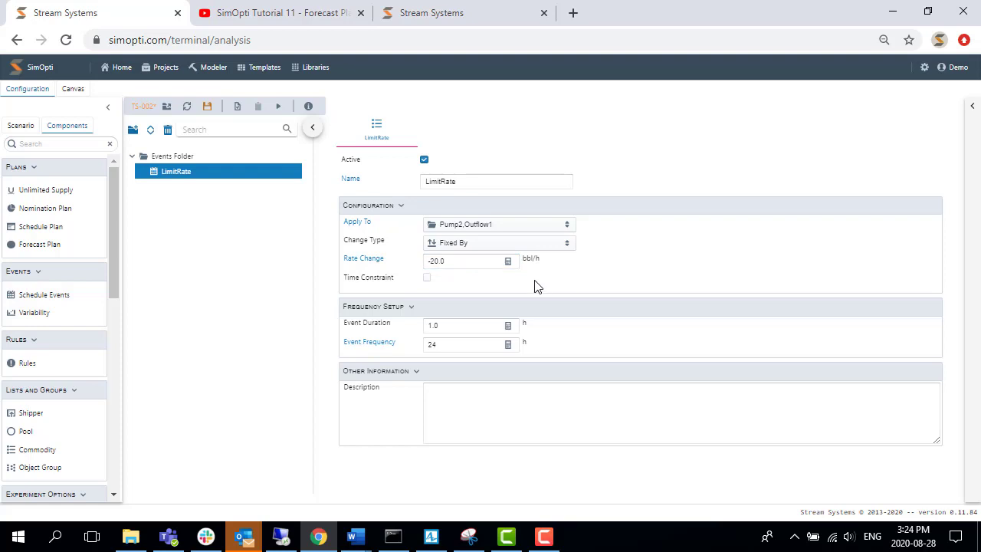
- Switch the event's change type to Relative To with a rate change of 80%
left_click(565, 245)
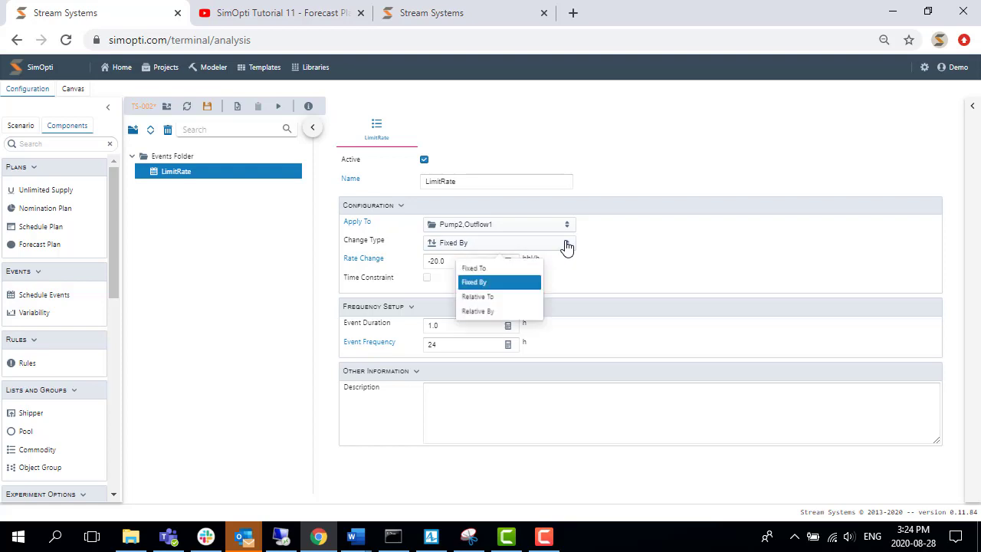
left_click(481, 299)
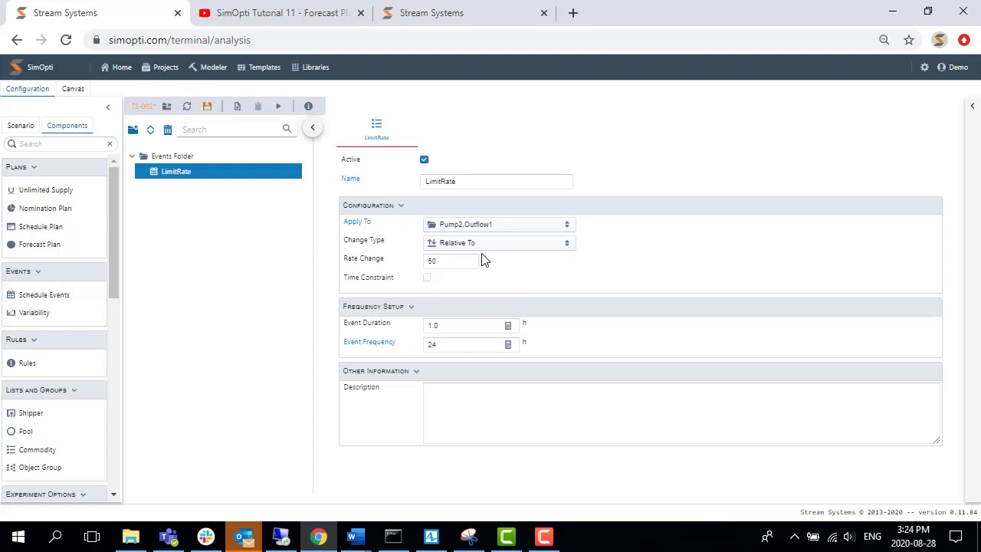
left_click(444, 265)
type("080")
left_click(527, 274)
- Switch the event's change type to Relative By with a rate change of -20%
left_click(571, 244)
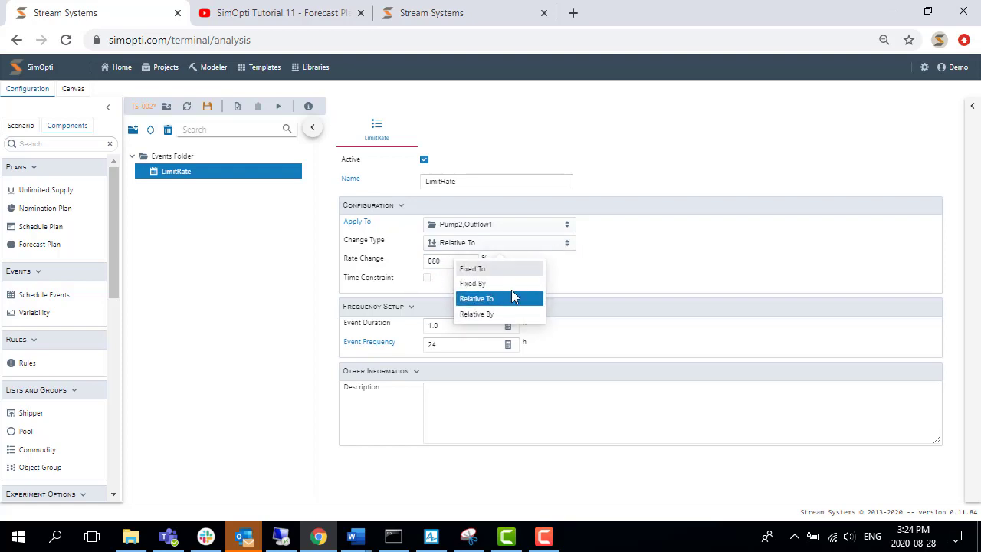
left_click(492, 316)
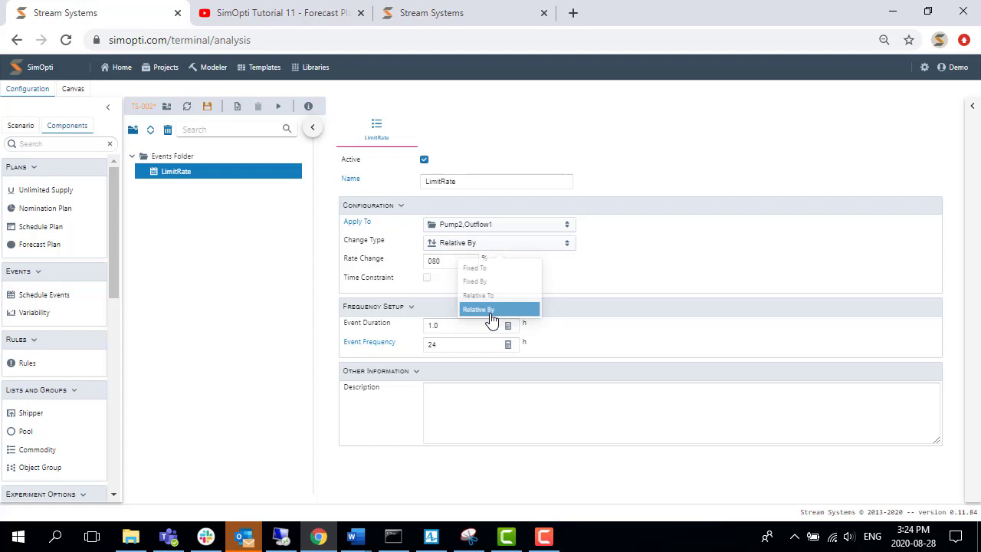
left_click(449, 261)
left_click_drag(455, 260, 400, 276)
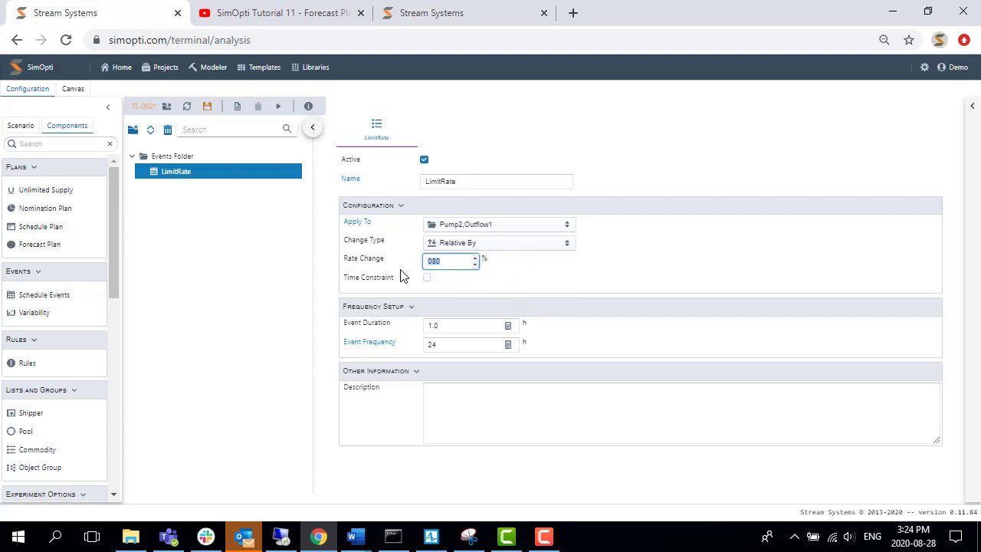
type("0")
left_click(475, 265)
left_click(475, 265)
left_click(475, 265)
left_click(475, 265)
left_click(475, 265)
left_click(475, 265)
left_click(475, 265)
left_click(475, 266)
left_click(475, 265)
left_click(475, 266)
left_click(475, 265)
left_click(475, 265)
left_click(475, 265)
left_click(475, 265)
left_click(475, 265)
left_click(475, 265)
left_click(475, 265)
left_click(554, 288)
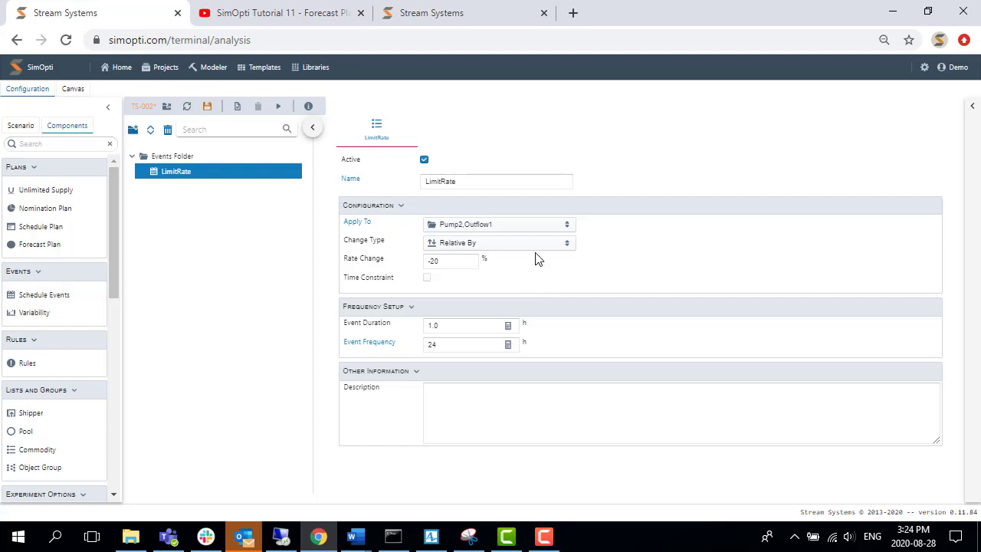
- Return the event's change type to Fixed To and set the rate change to 80 bbl/h
left_click(566, 244)
left_click(487, 270)
left_click(574, 252)
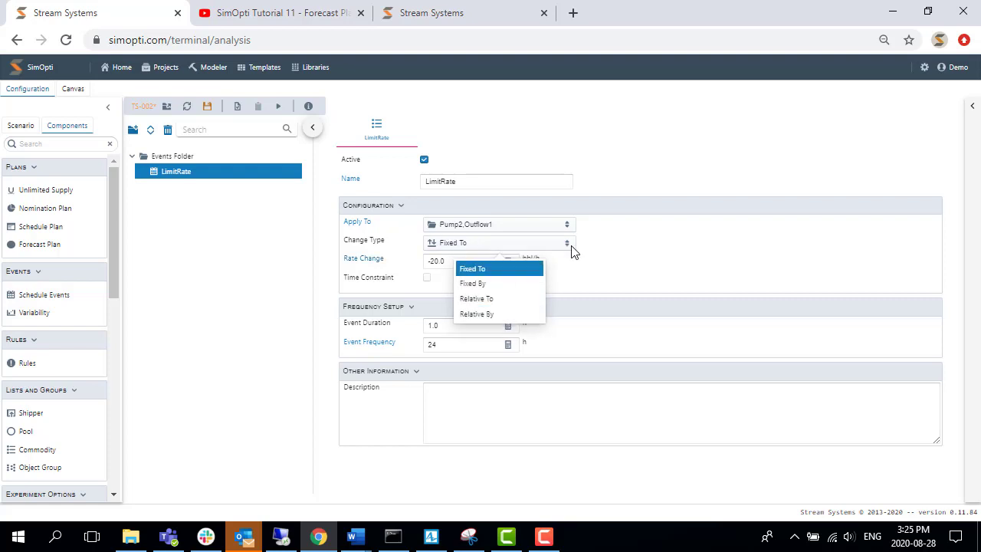
left_click(477, 272)
key("Tab")
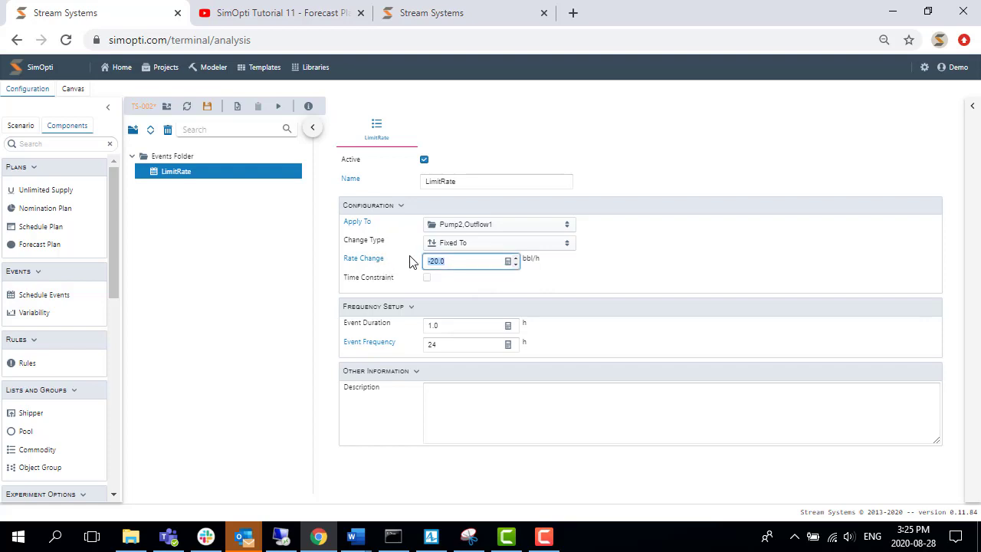
type("80")
left_click(584, 269)
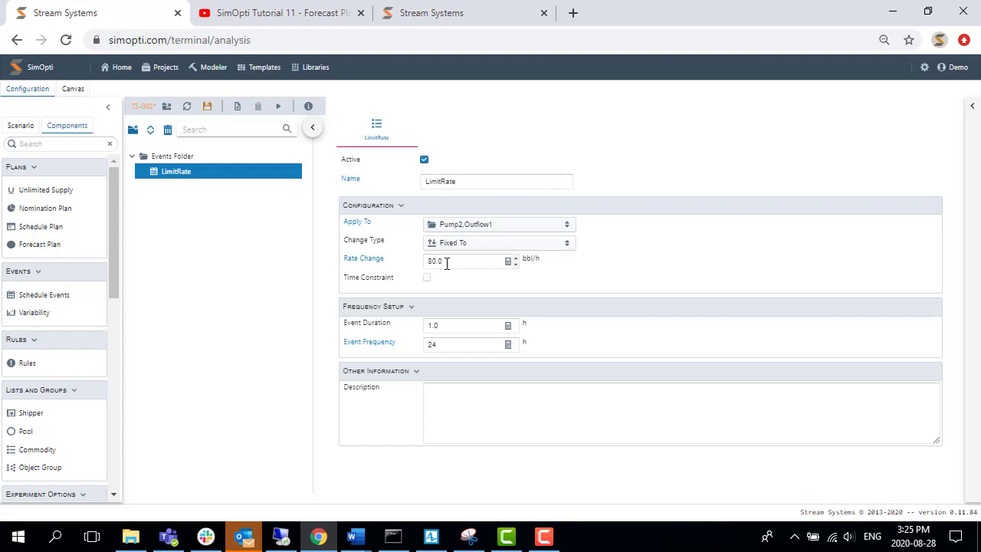
- Set the event duration to 6 h and the event frequency to 36 h
left_click(431, 324)
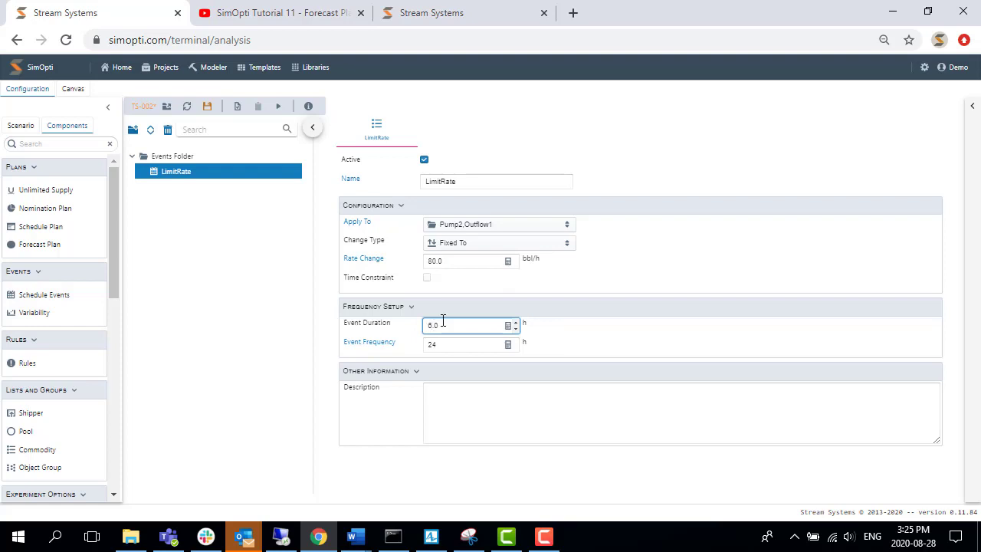
left_click(433, 344)
left_click(444, 320)
left_click(452, 345)
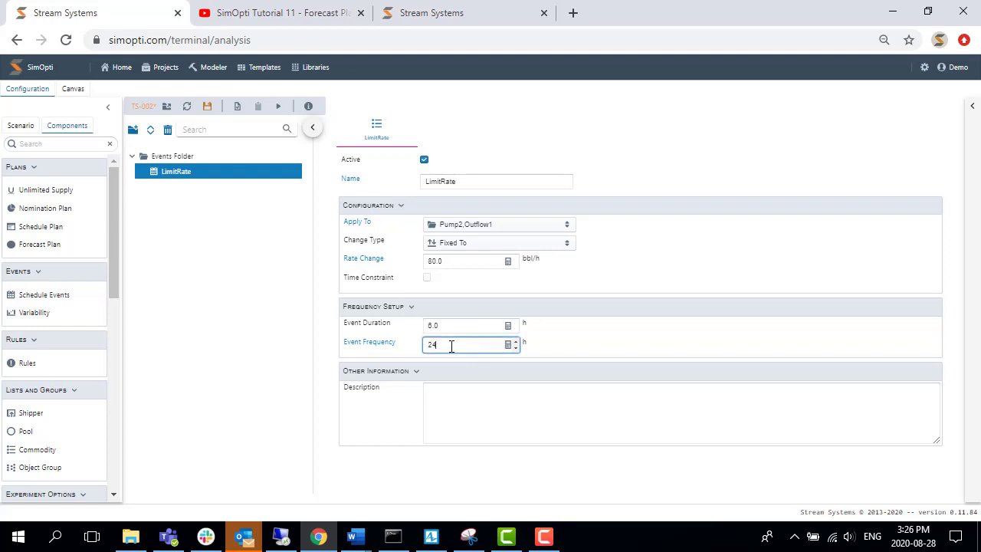
key("BackSpace")
key("BackSpace")
type("36")
left_click(567, 341)
- Enable the time constraint on the LimitRate event and base it on Calendar Dates
left_click(426, 277)
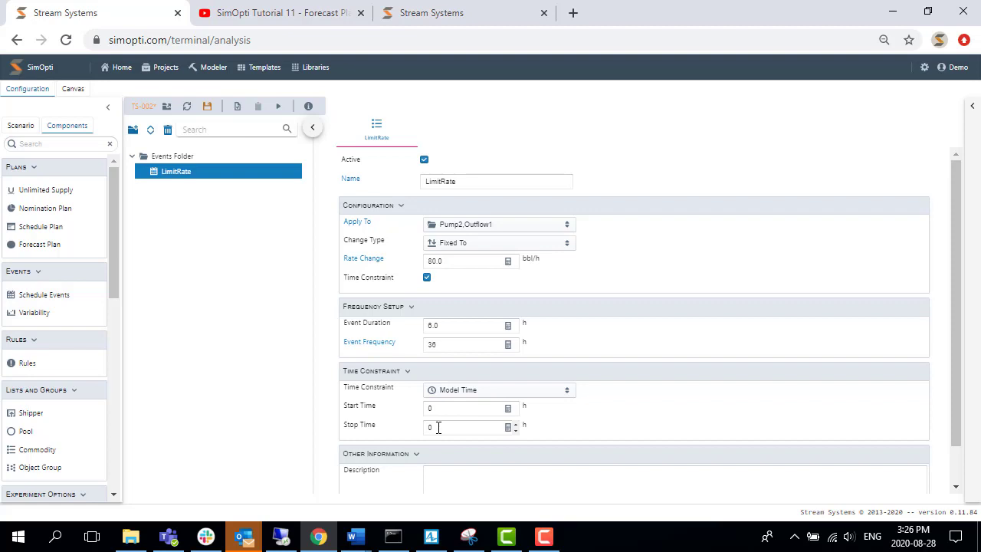
left_click(568, 392)
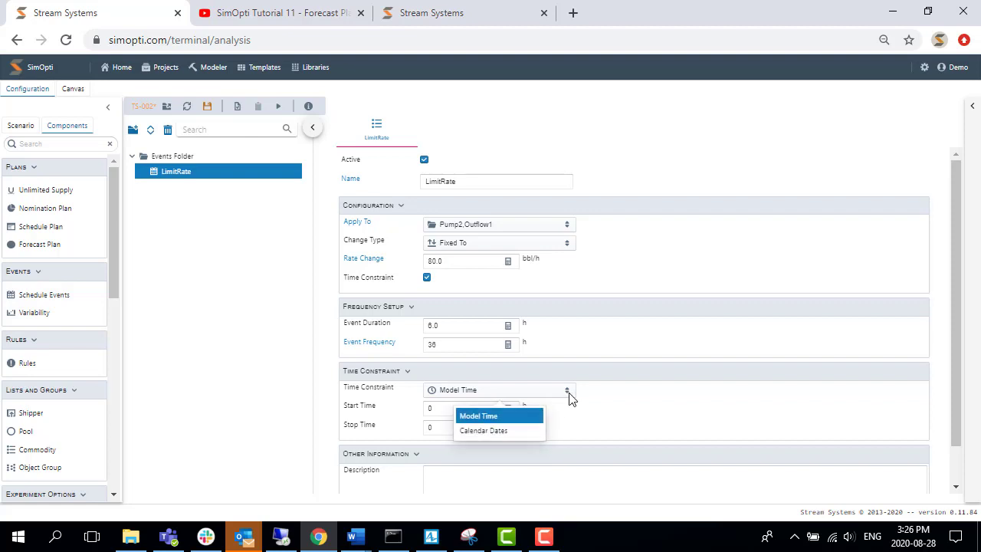
left_click(491, 432)
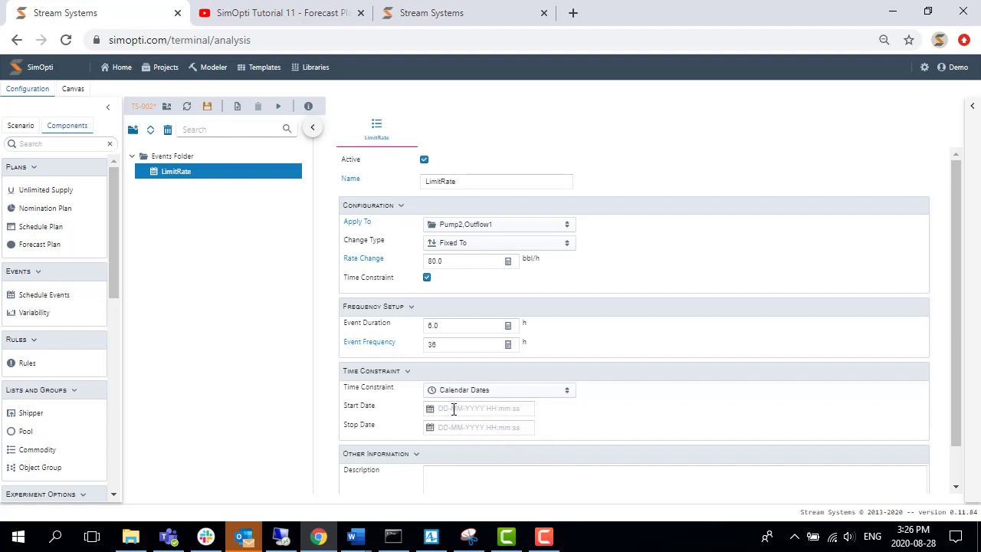
left_click(453, 409)
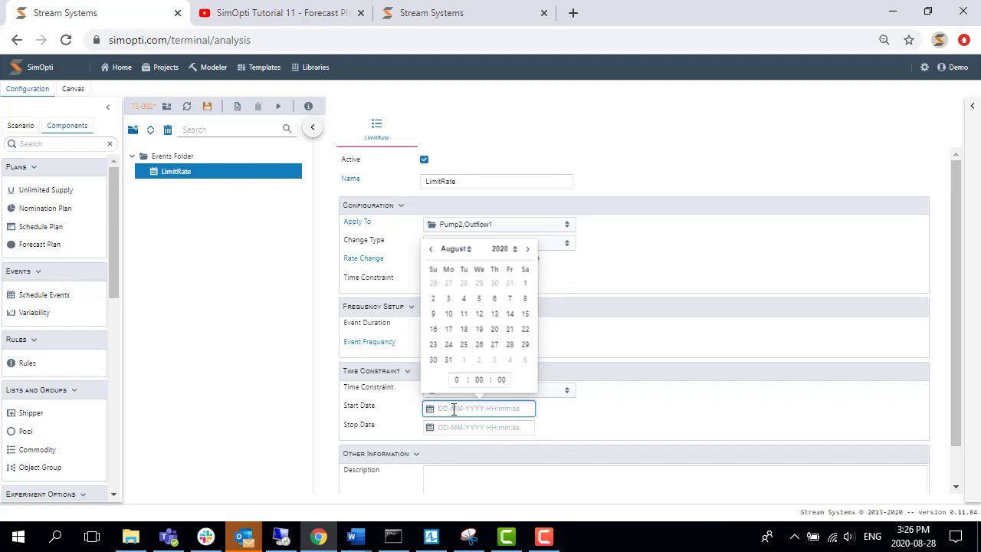
left_click(459, 249)
left_click(455, 343)
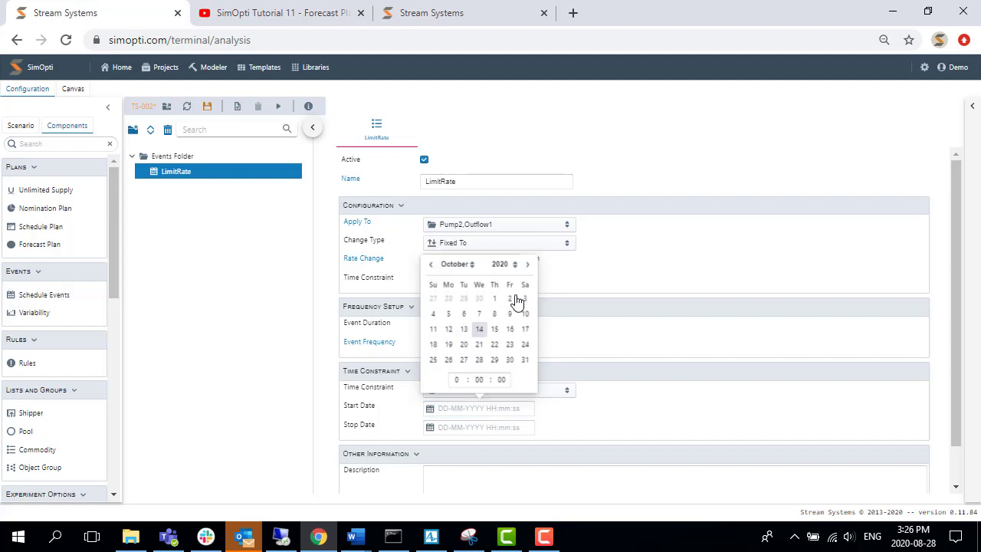
left_click(512, 265)
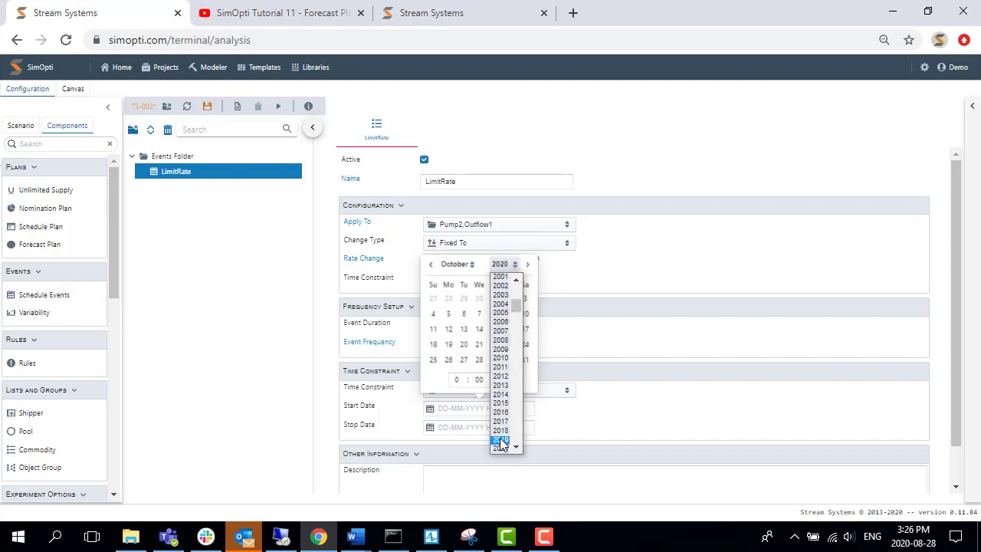
left_click(501, 440)
left_click(480, 299)
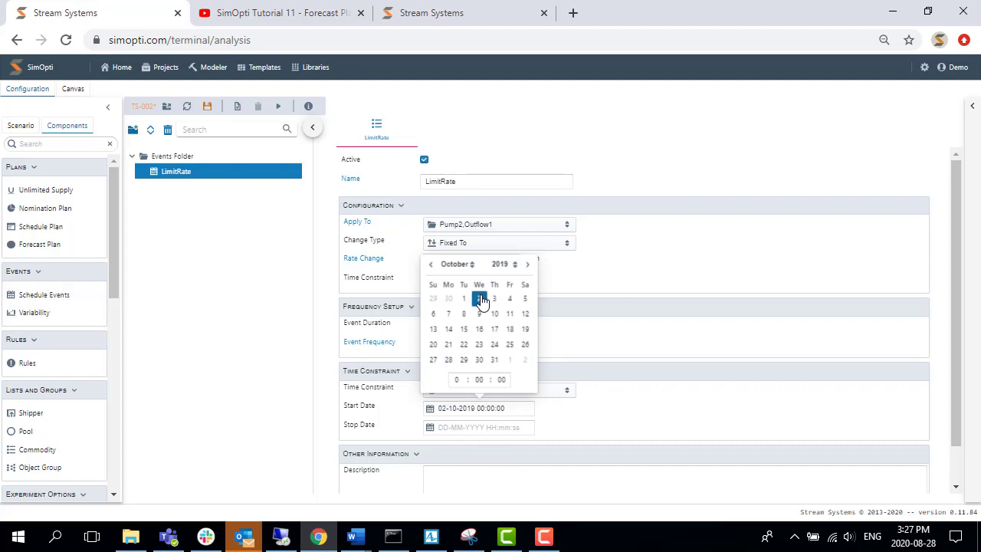
left_click(467, 431)
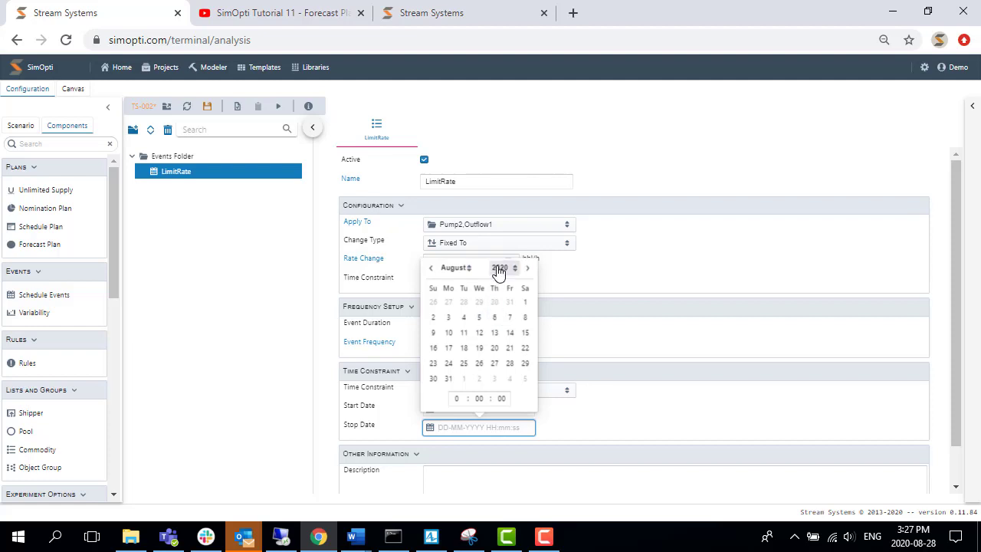
left_click(456, 267)
left_click(454, 361)
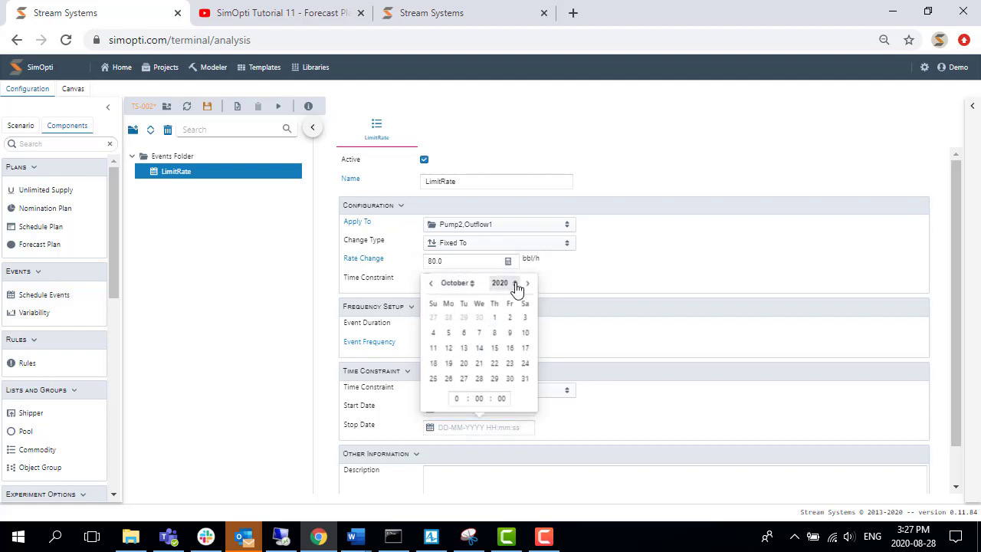
left_click(518, 284)
left_click(499, 457)
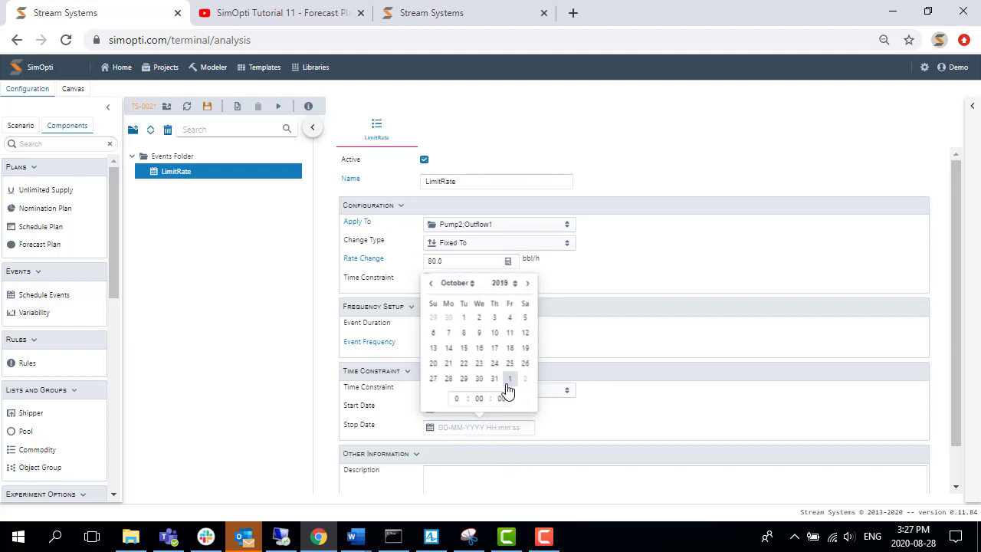
left_click(480, 338)
left_click(563, 440)
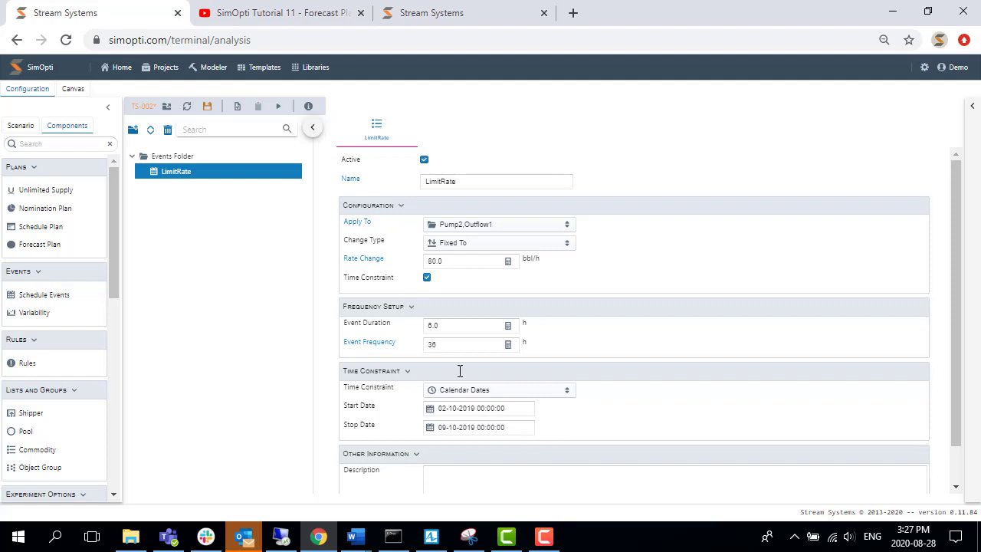
left_click(208, 108)
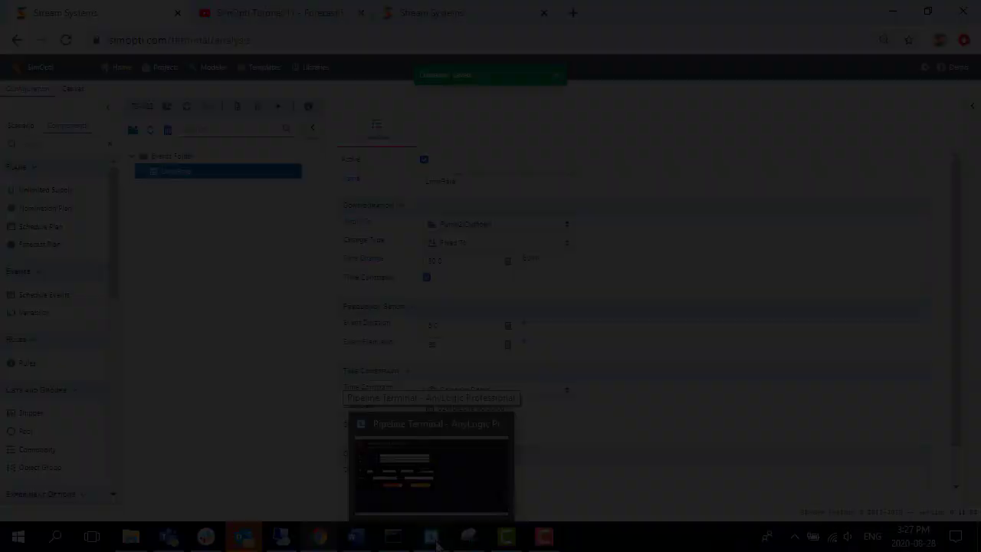
- Switch to the Pipeline Terminal simulation in AnyLogic and run the last scenario, Training Scenario 2
left_click(433, 468)
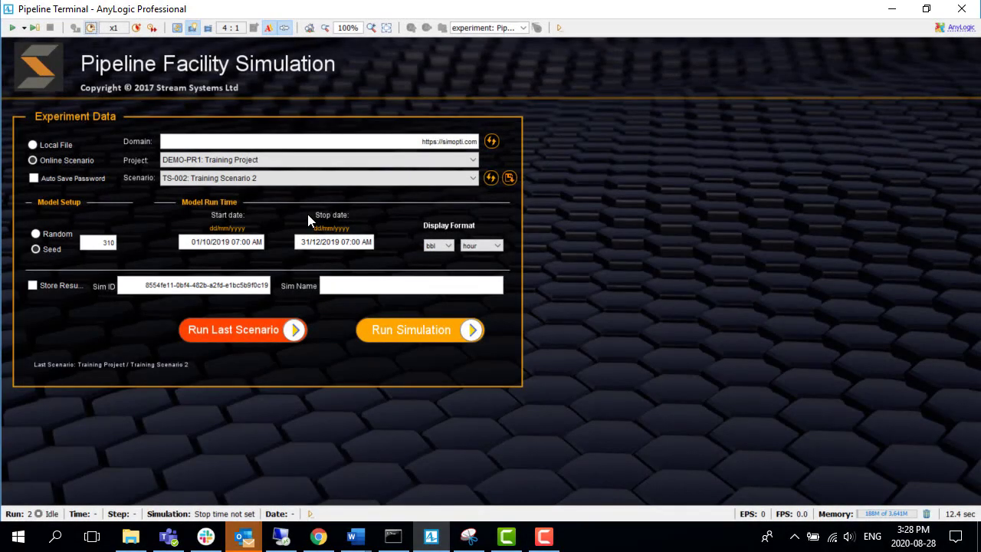
left_click(294, 331)
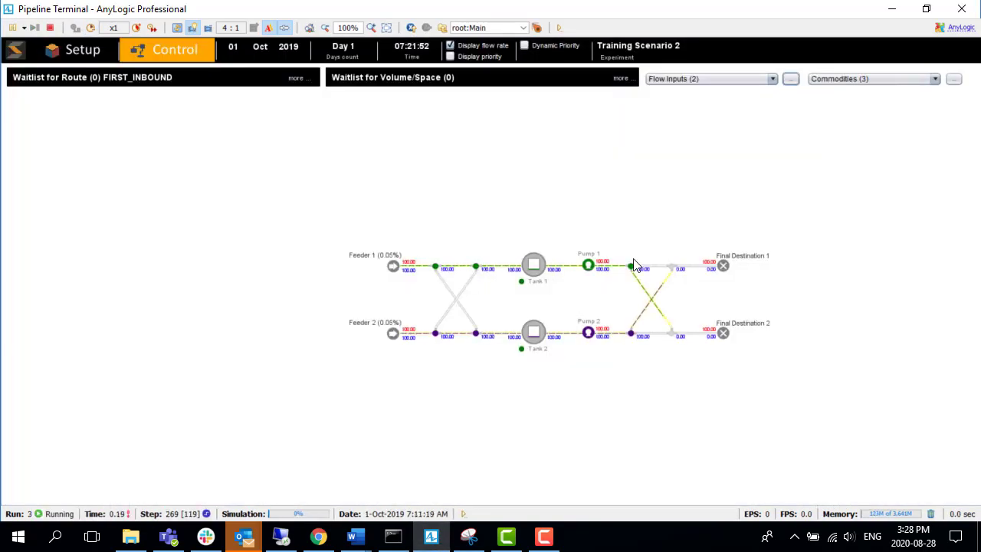
scroll(611, 294, "up", 2)
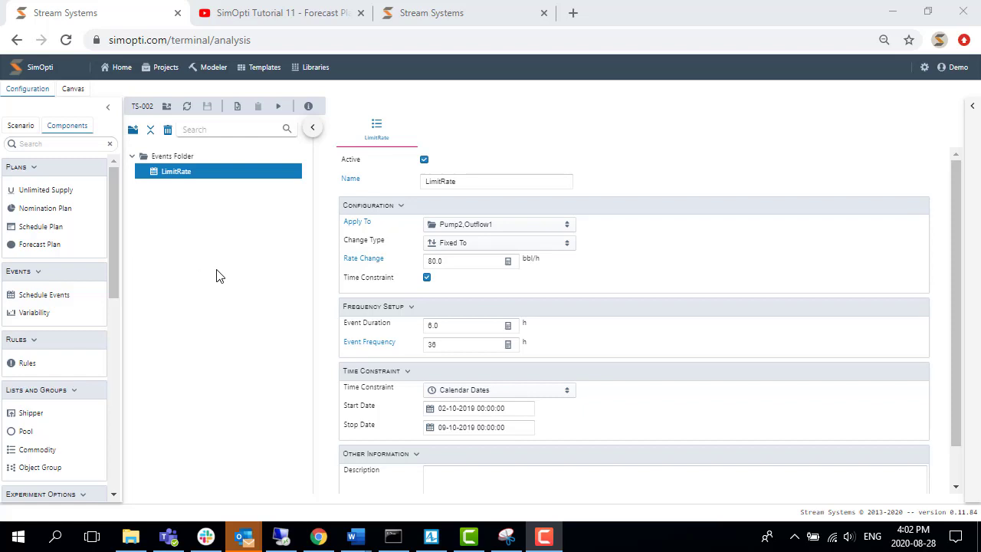
- Add a stochastic event to the Events Folder in SimOpti and name it Pump Failure
left_click(273, 158)
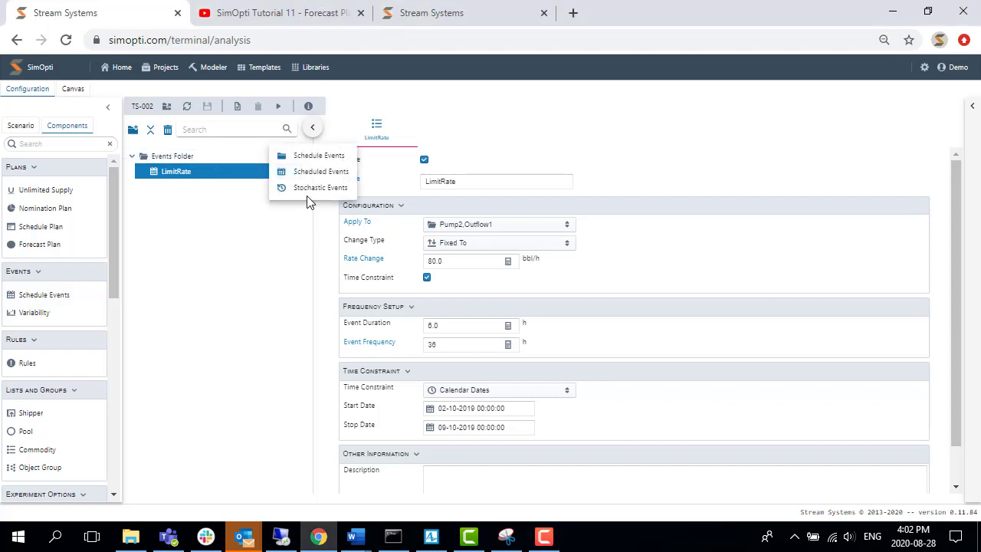
left_click(316, 188)
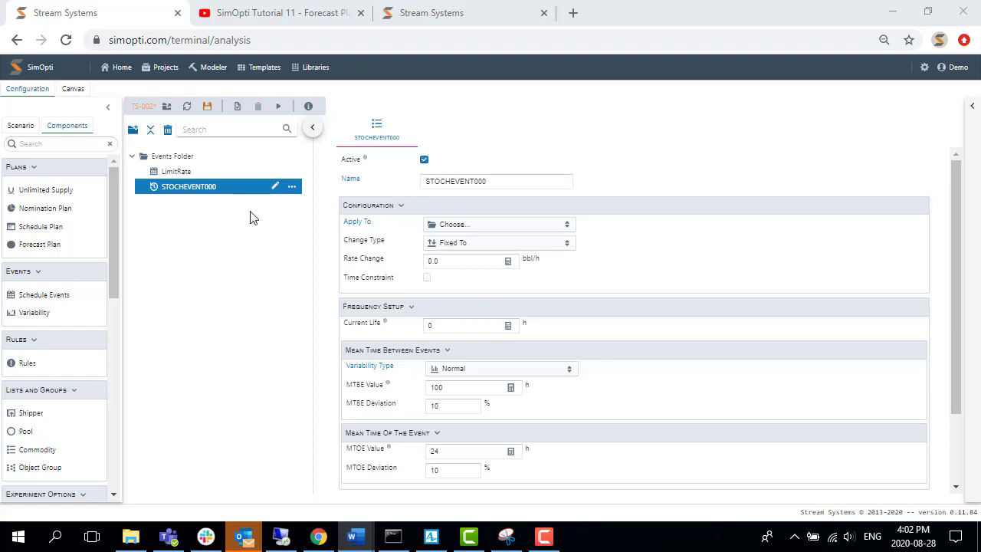
double_click(468, 182)
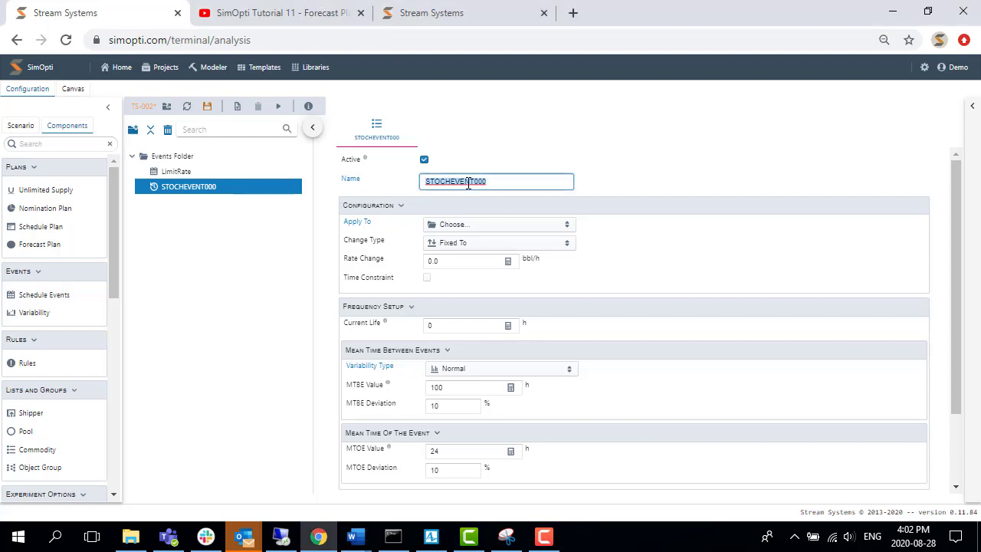
type("Failure")
- Apply the Pump Failure event to Pump 1 and keep its change type as Fixed To
left_click(501, 227)
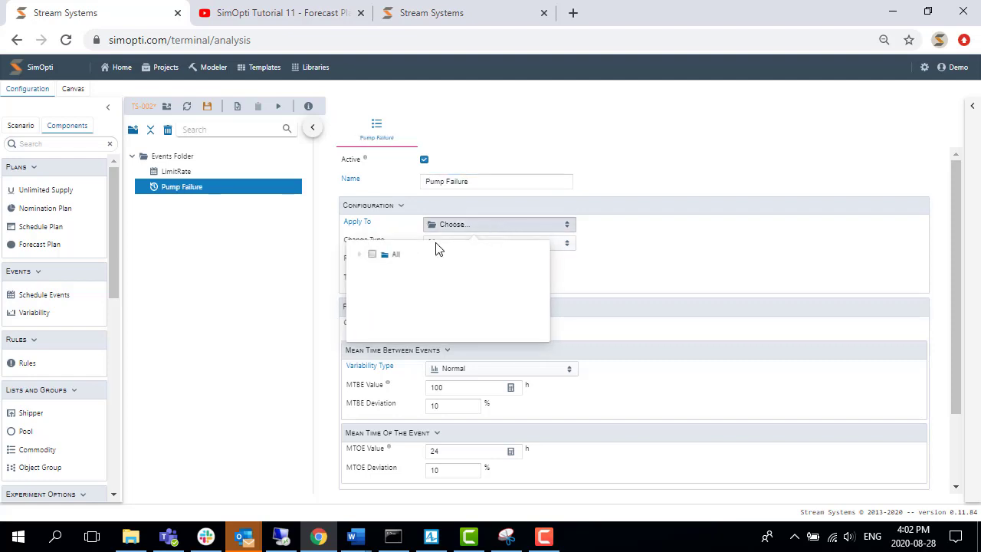
left_click(358, 255)
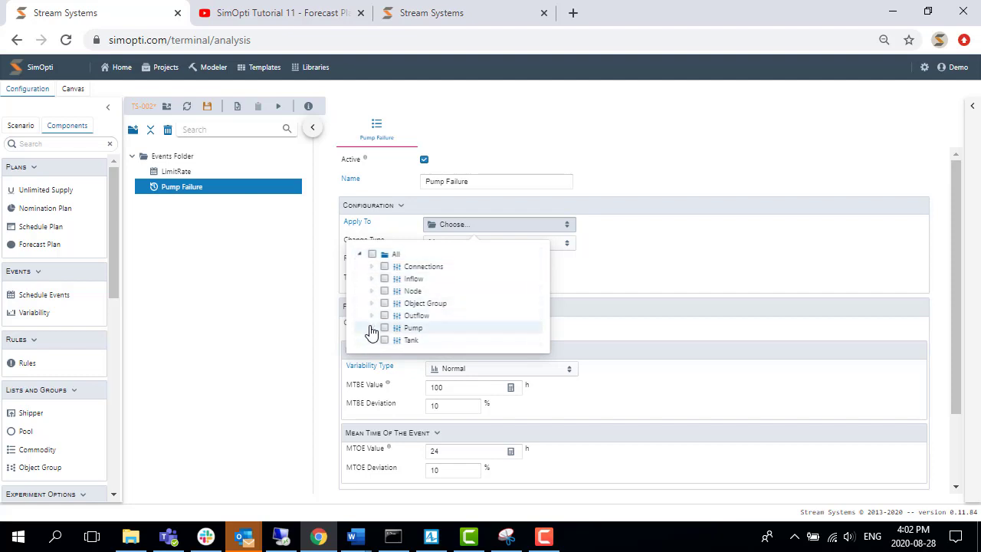
left_click(371, 328)
left_click(396, 340)
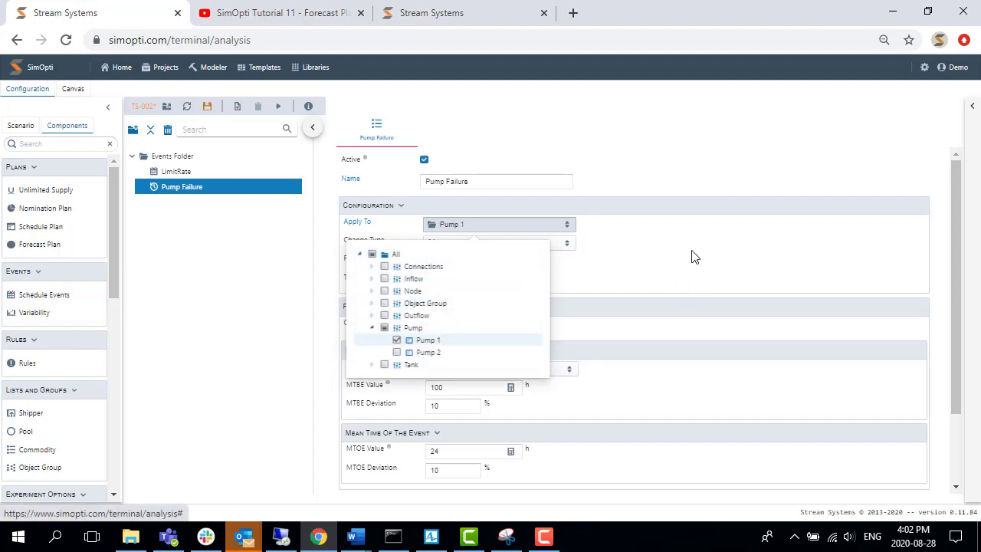
left_click(666, 233)
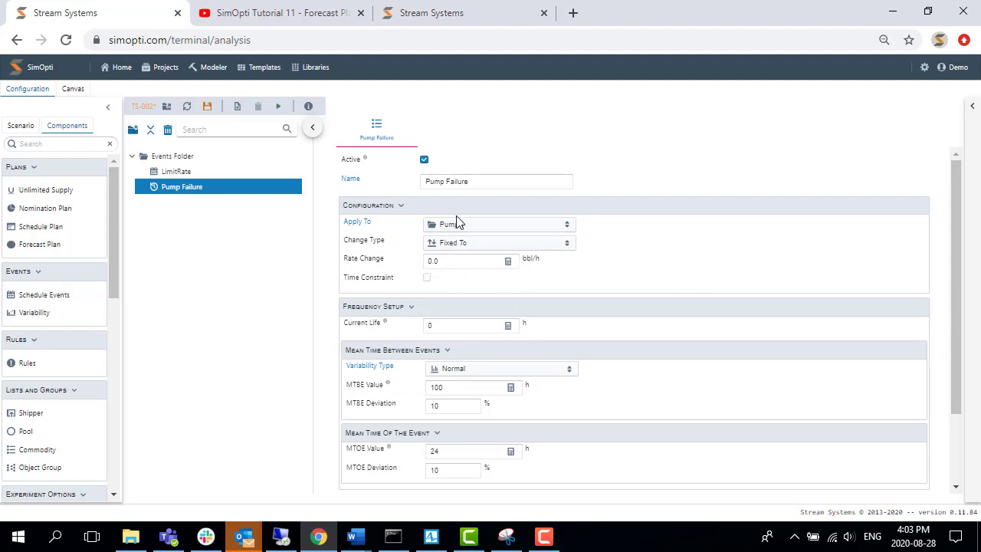
left_click(488, 246)
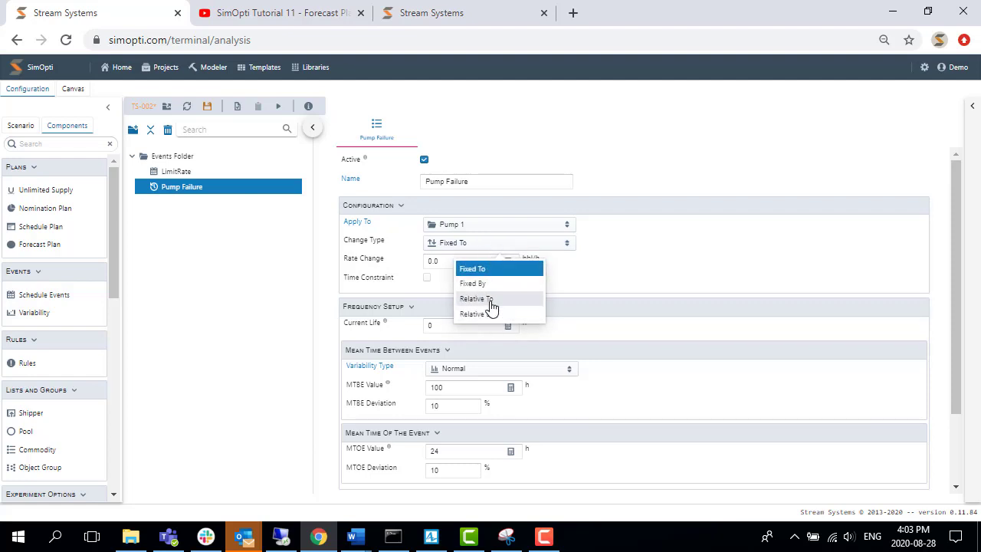
left_click(580, 274)
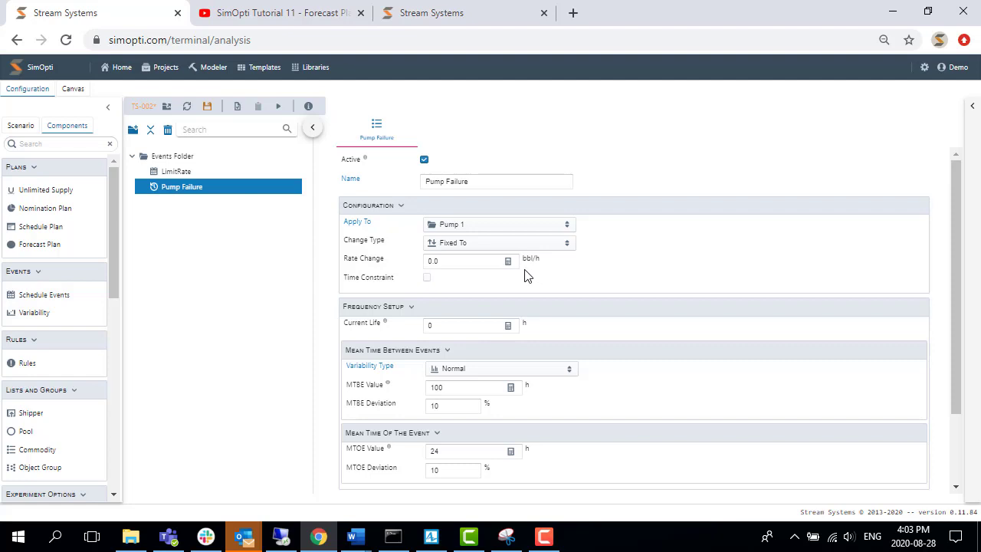
- Set the Pump Failure event's current life to 2 h in the frequency setup
scroll(451, 283, "down", 1)
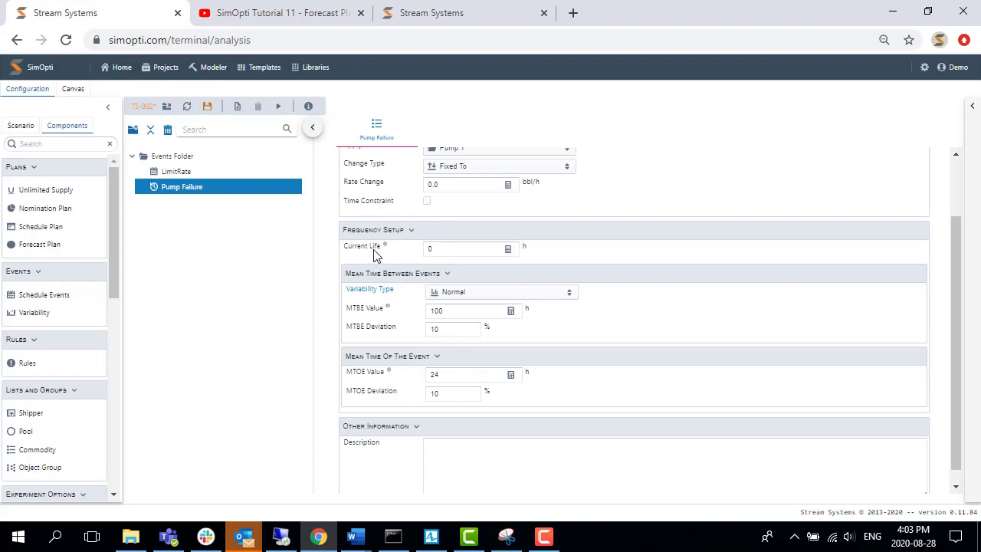
mouse_move(375, 255)
left_click(438, 249)
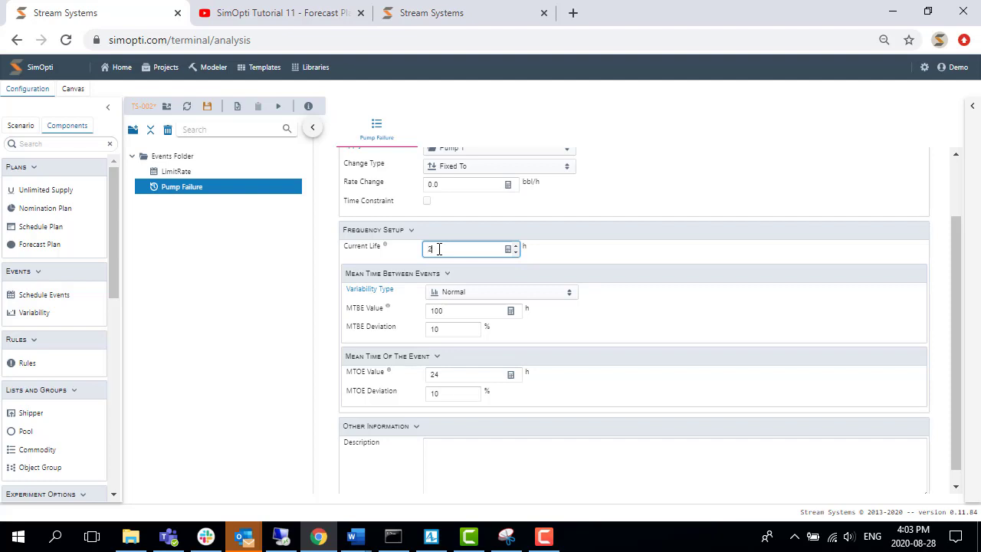
type("2")
left_click(651, 256)
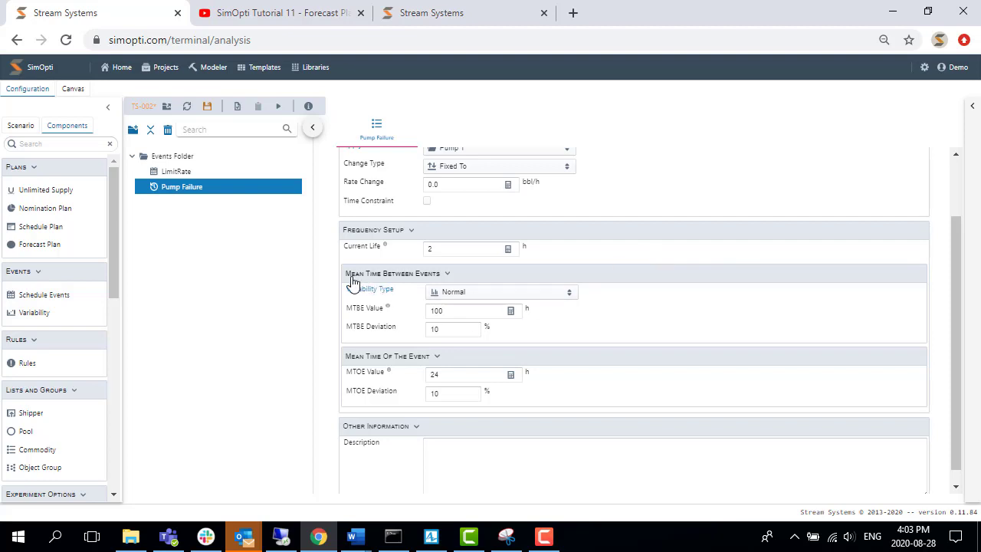
- Configure the mean time between events with Normal variability, an MTBE value of 96 h and a 25% deviation
left_click(567, 299)
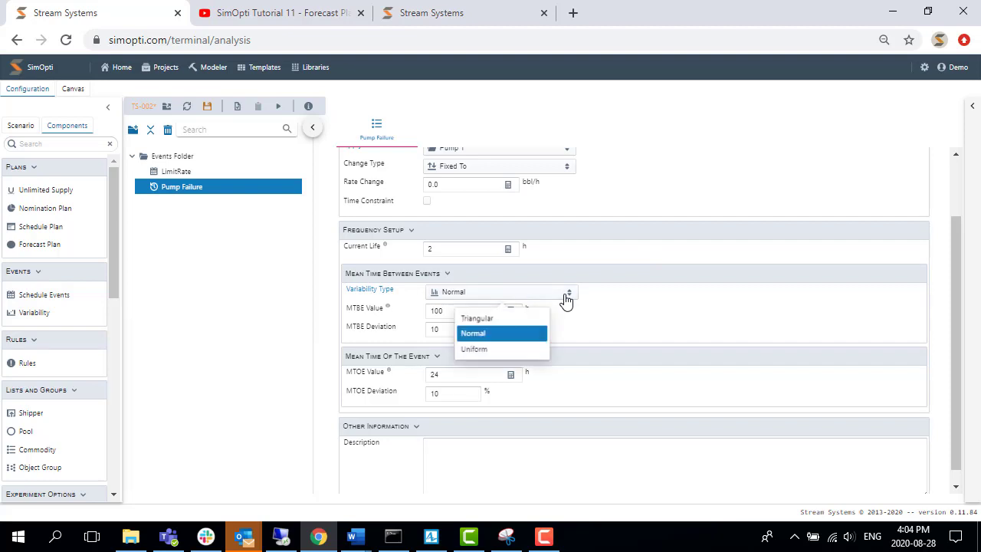
left_click(474, 336)
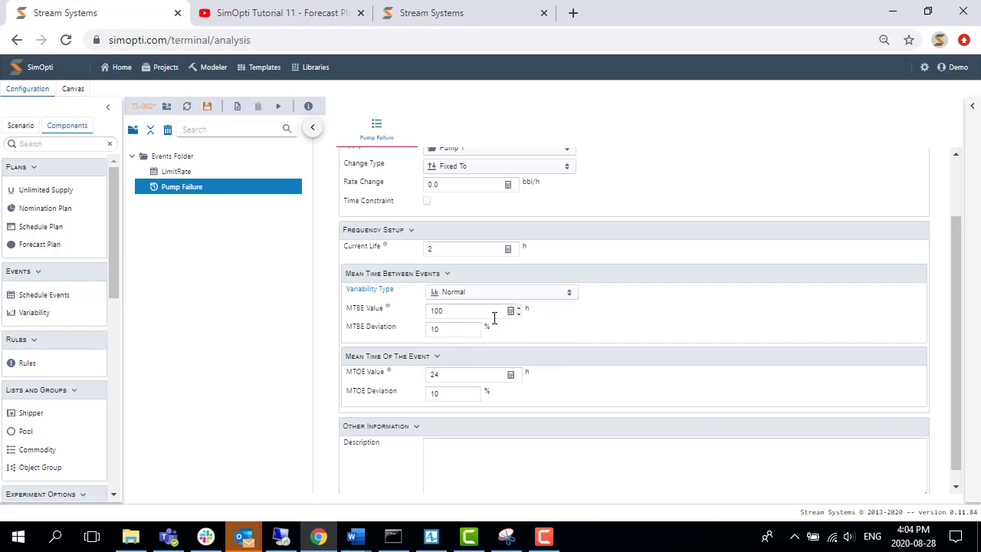
left_click(456, 309)
key("BackSpace")
key("BackSpace")
type("98")
left_click(523, 330)
double_click(449, 328)
type("25")
left_click(578, 339)
- Set the mean time of the event (MTOE value) to 12 h
scroll(452, 358, "down", 1)
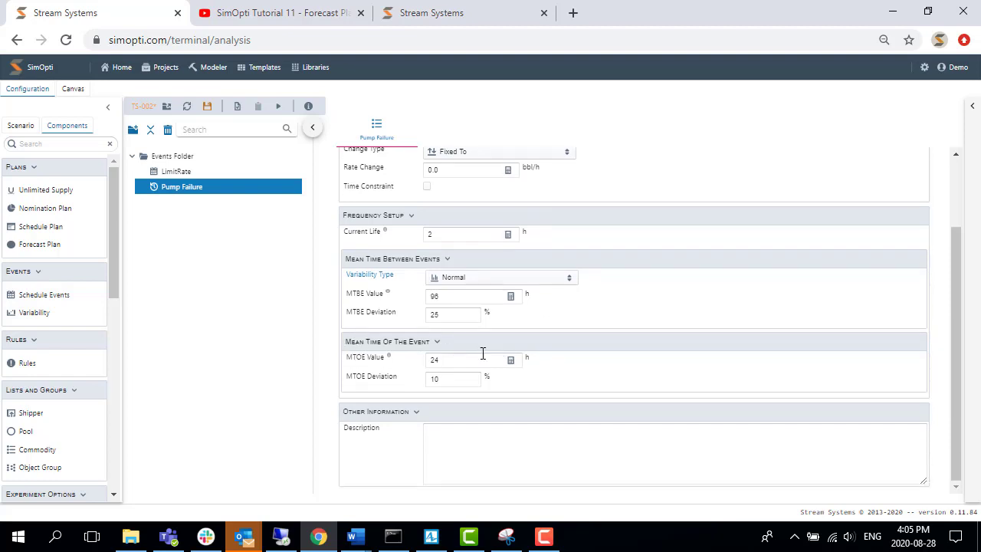
double_click(470, 363)
type("12")
- Enable the Pump Failure event's time constraint using Model Time with a stop time of 720 h
left_click(427, 188)
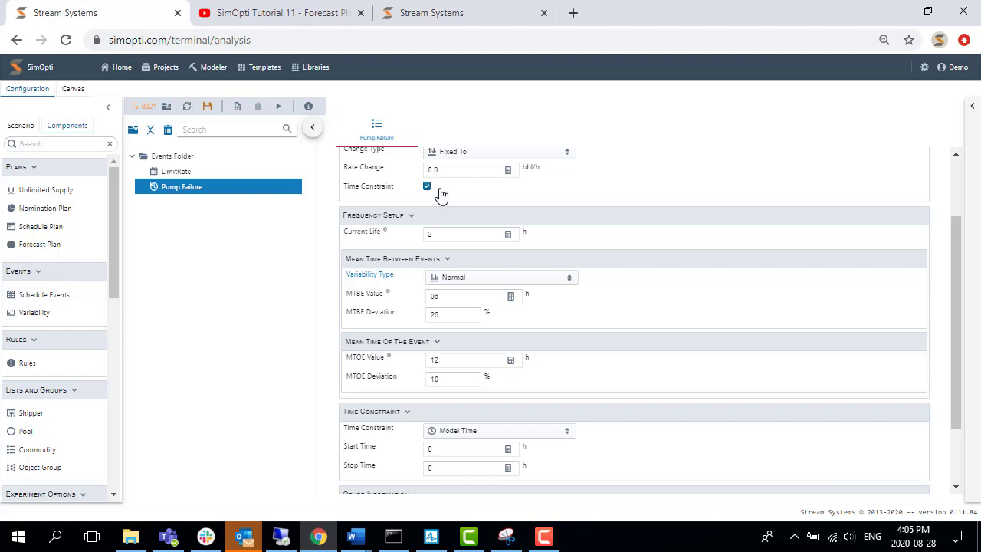
left_click(477, 433)
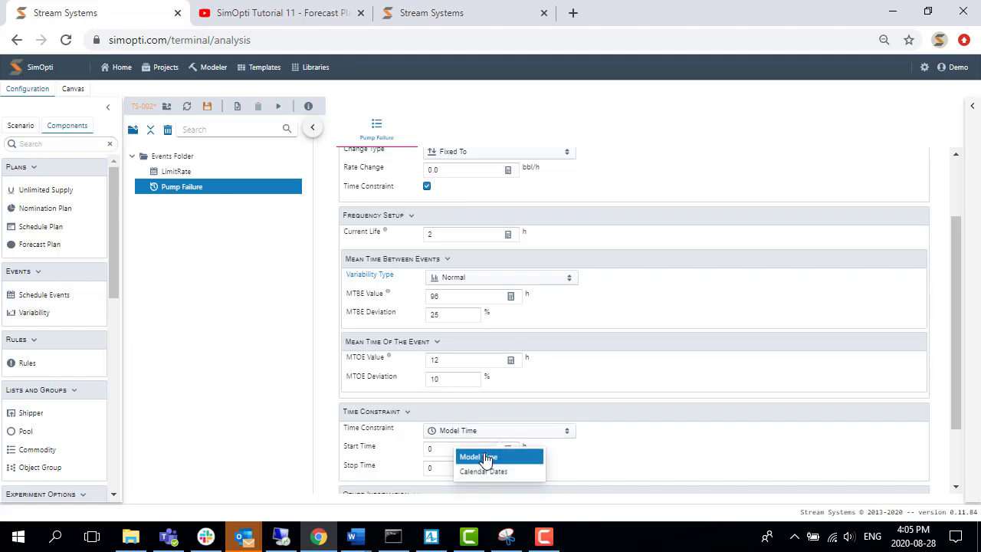
left_click(486, 457)
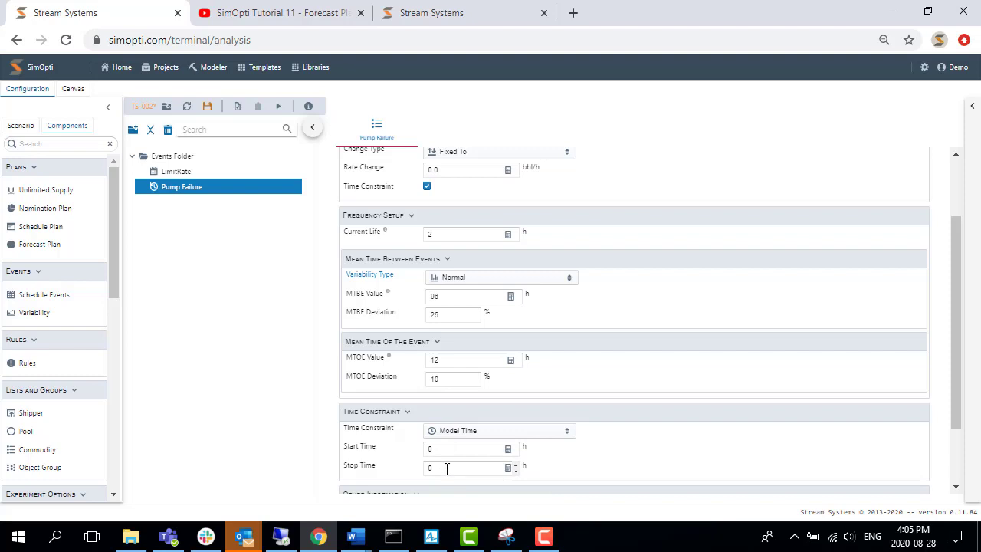
left_click(449, 467)
type("720")
left_click(625, 463)
scroll(629, 463, "down", 1)
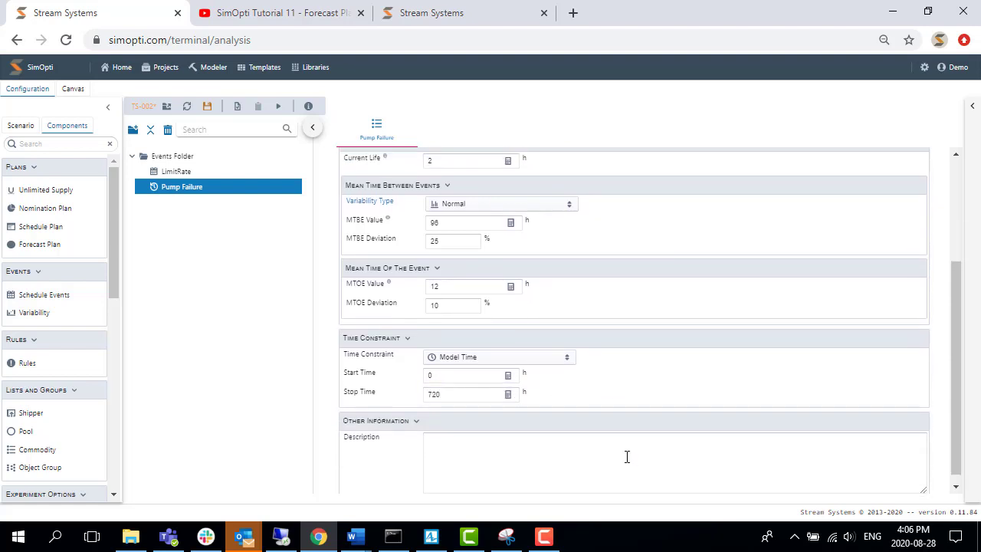
scroll(625, 463, "up", 3)
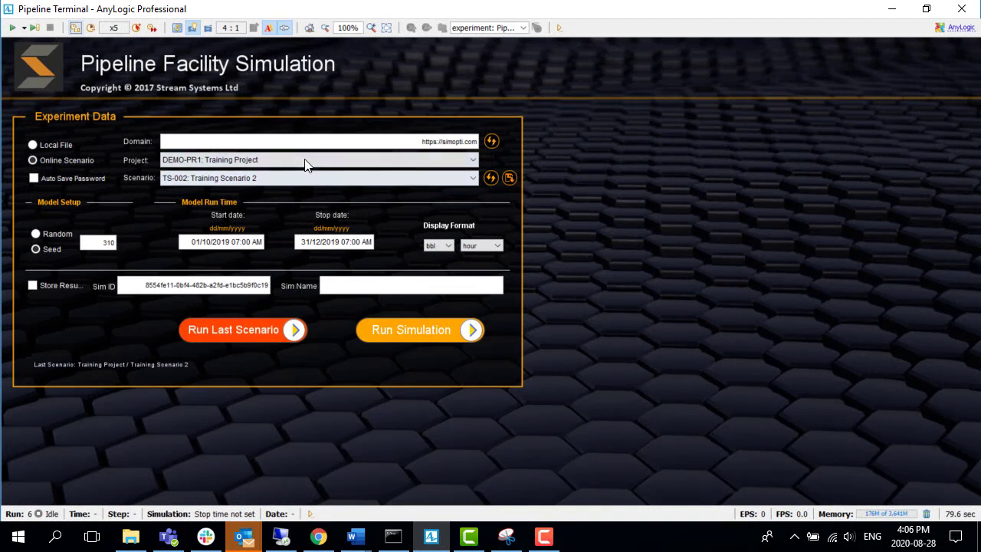
- Run the last scenario, Training Scenario 2, and pause the simulation when the first Pump 1 failure occurs
left_click(295, 335)
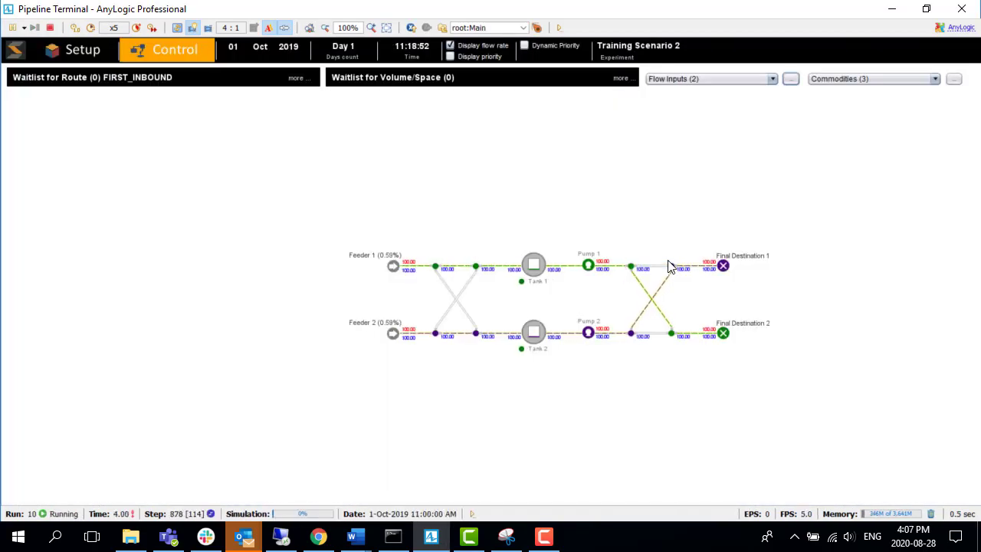
scroll(659, 276, "up", 1)
scroll(545, 294, "up", 1)
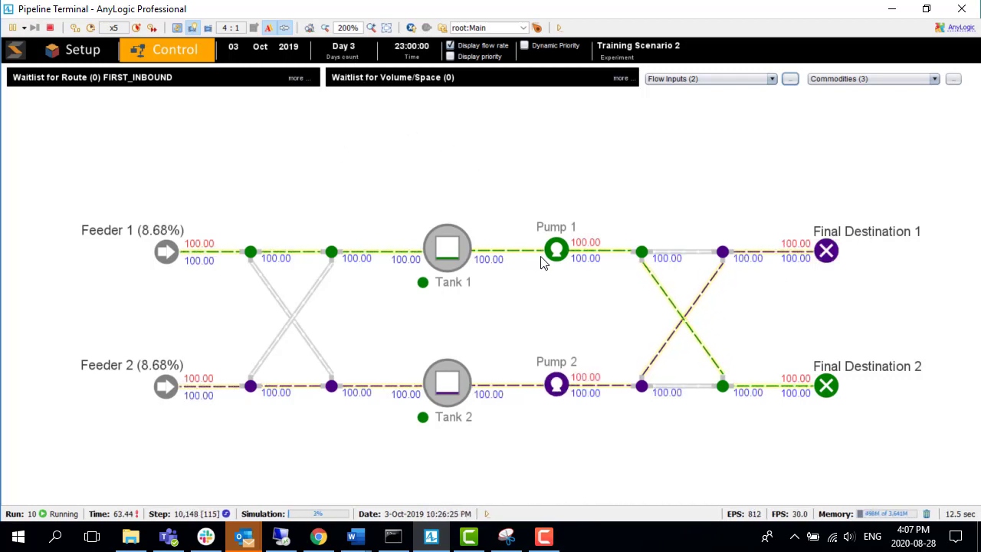
left_click(10, 29)
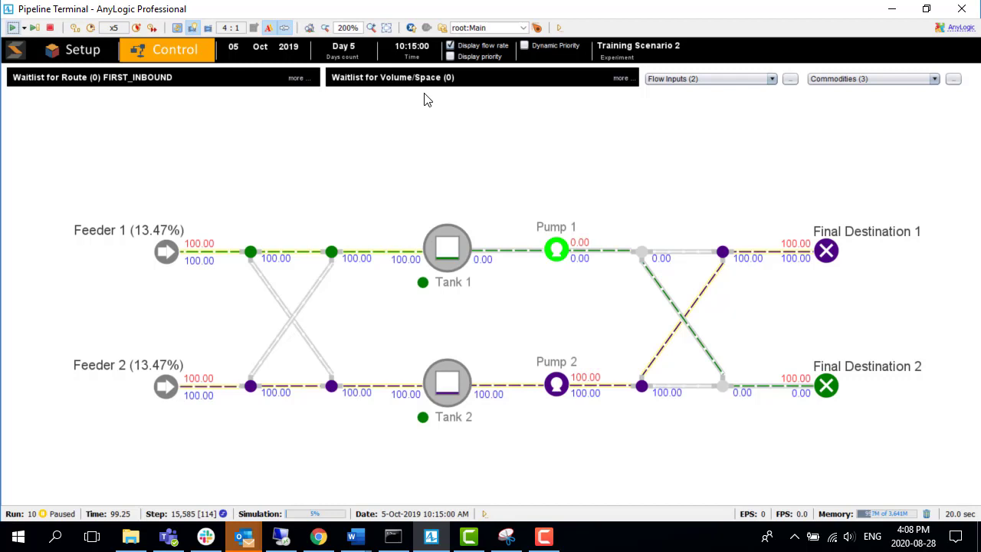
- Resume the simulation and pause it at each of the next two Pump 1 failures to examine their timing
left_click(12, 28)
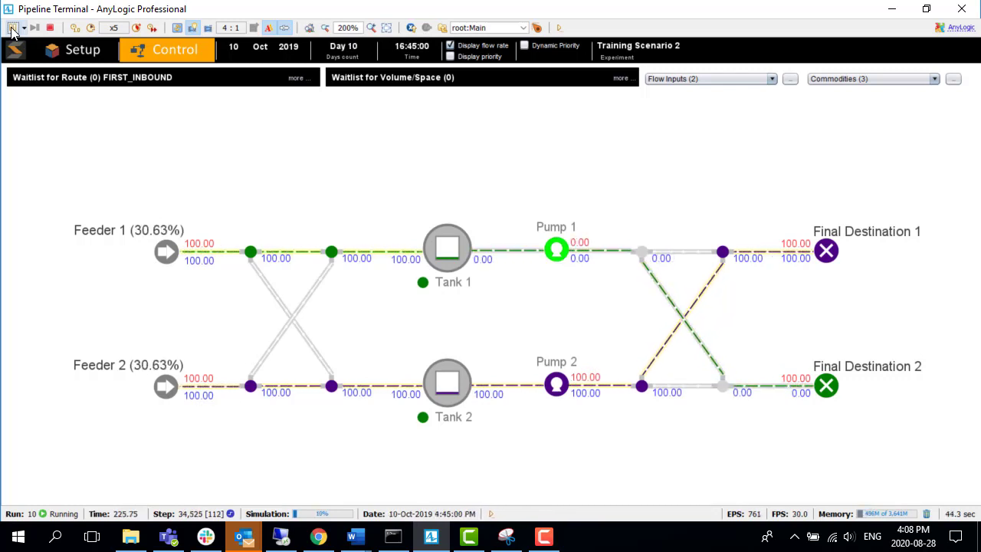
left_click(12, 28)
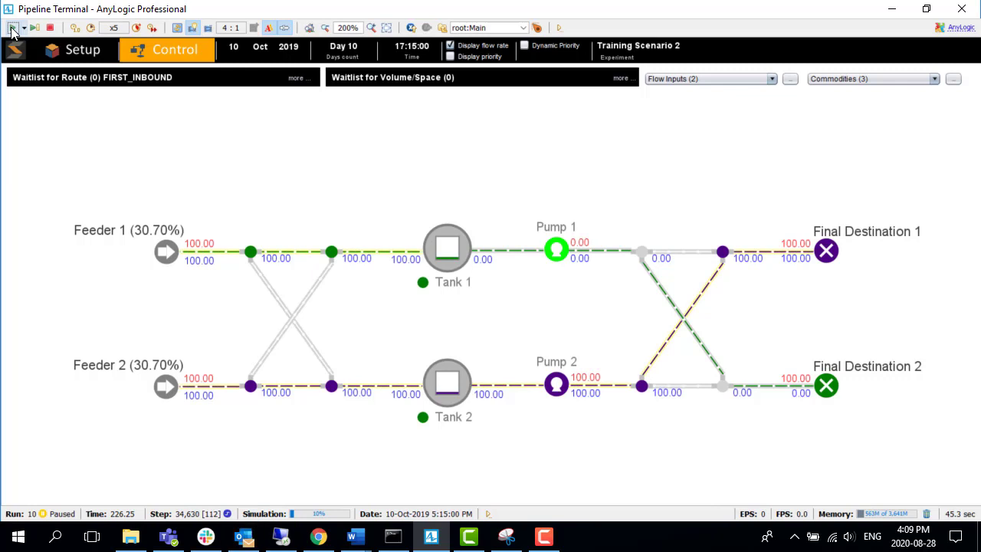
left_click(12, 31)
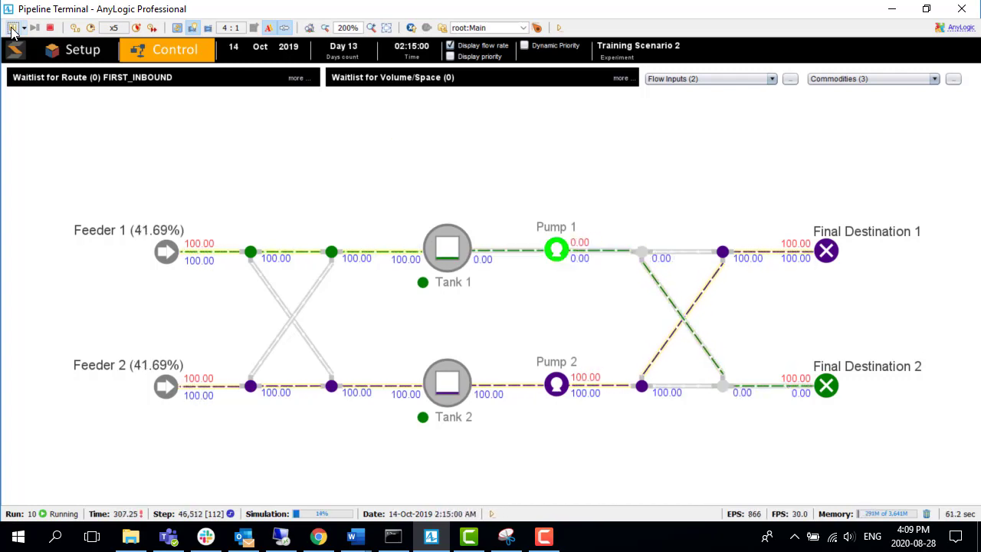
left_click(12, 30)
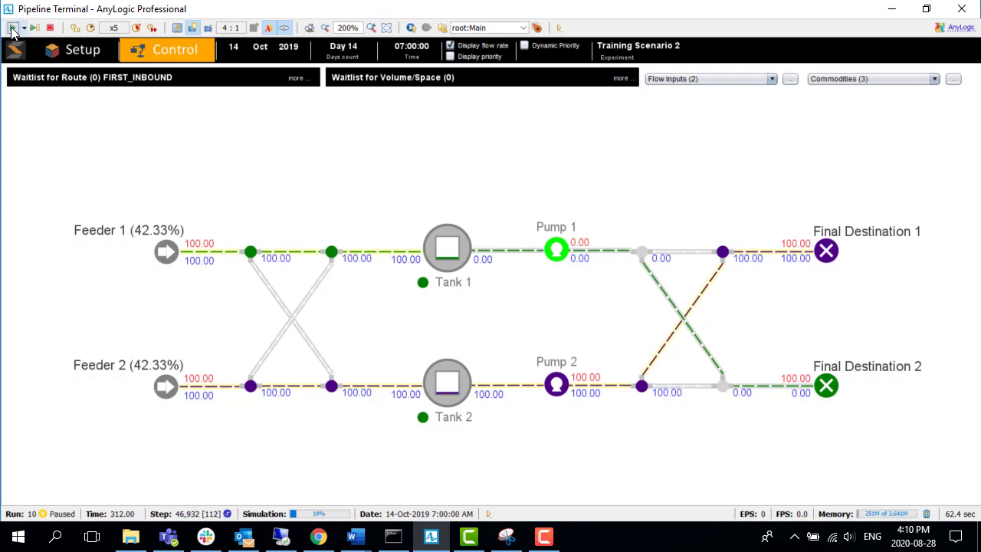